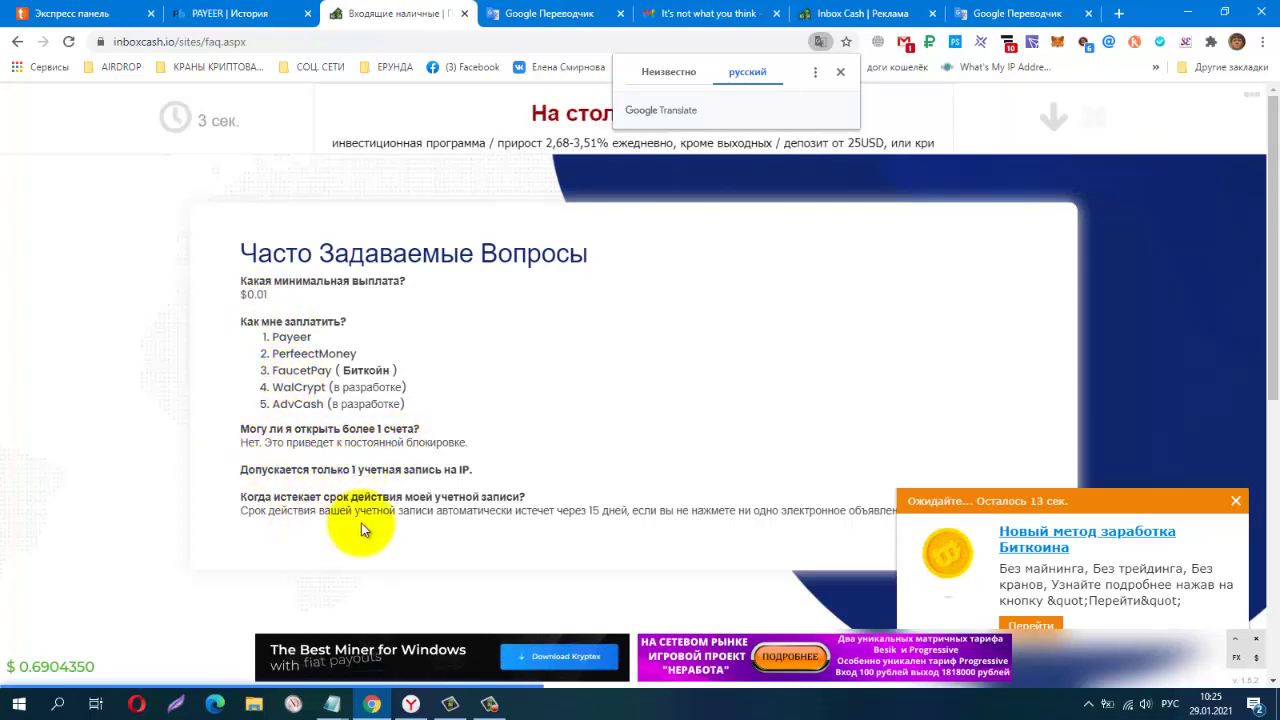
Close the waiting ad pop-up, the header banner ad and the notification card on the FAQ page
click(1237, 501)
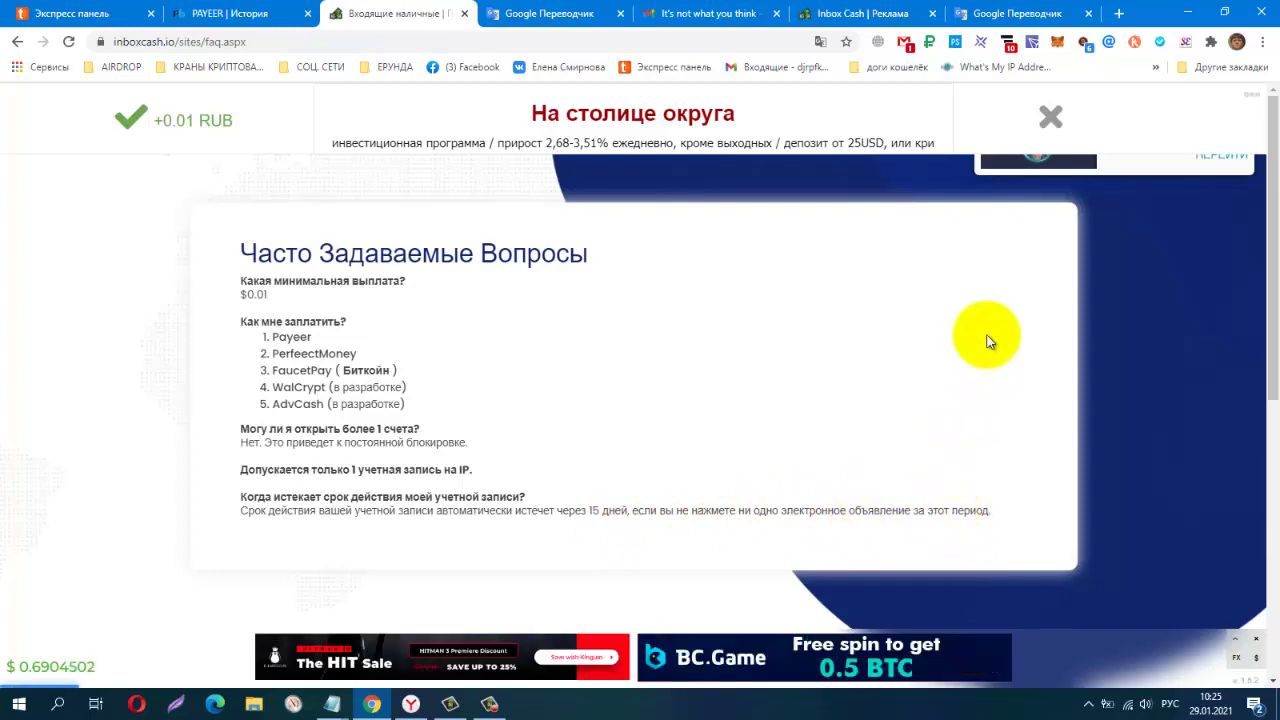
click(1060, 123)
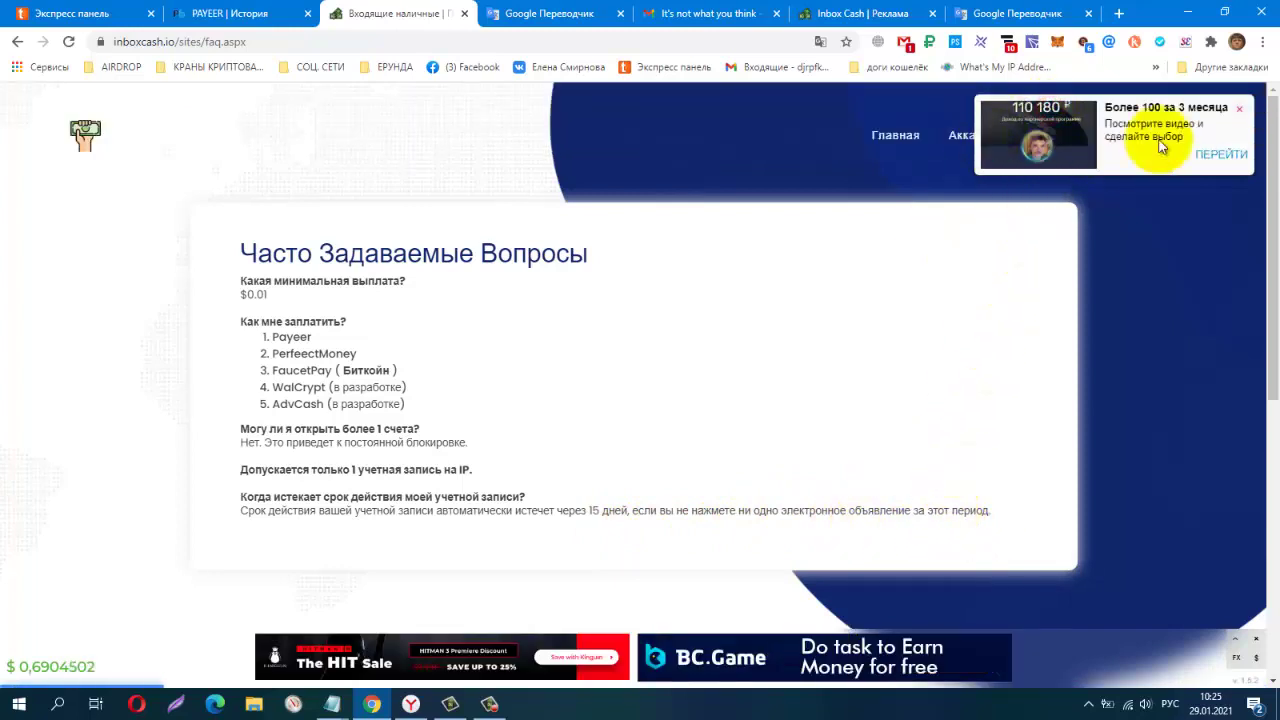
click(1239, 108)
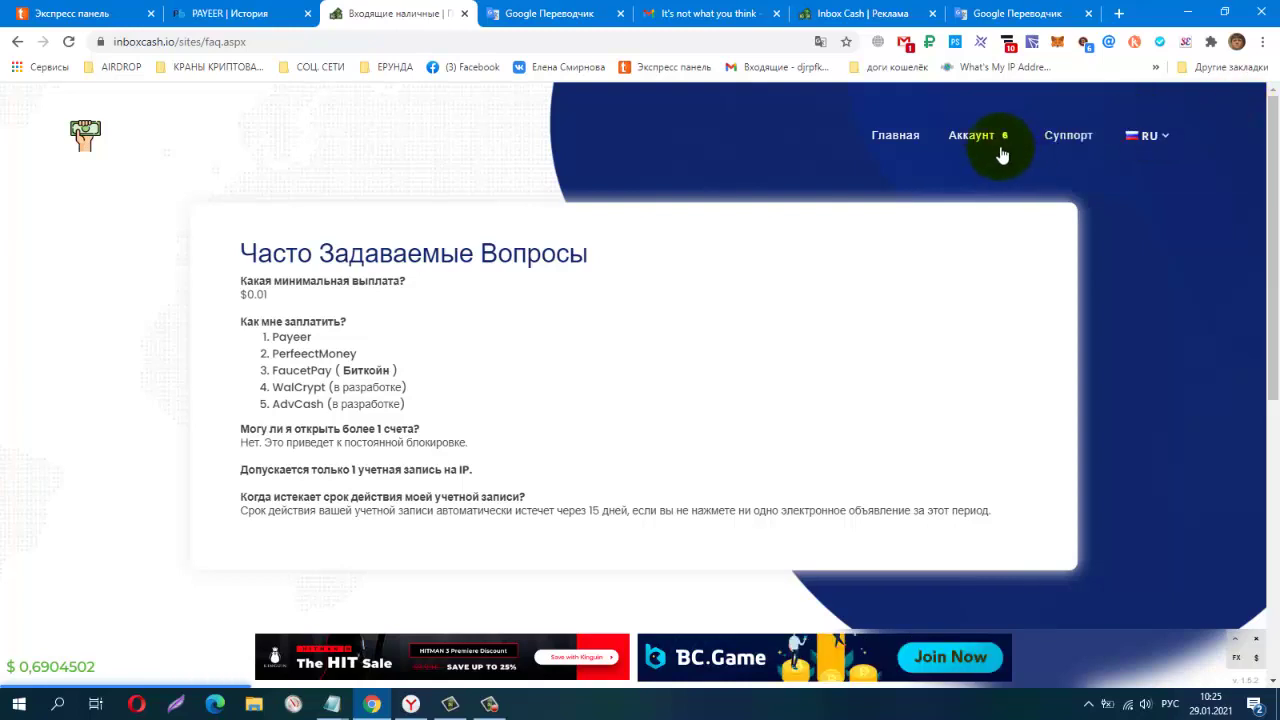
Open the account dashboard, close the countdown pop-up and highlight the $0.0384 Main balance
click(968, 141)
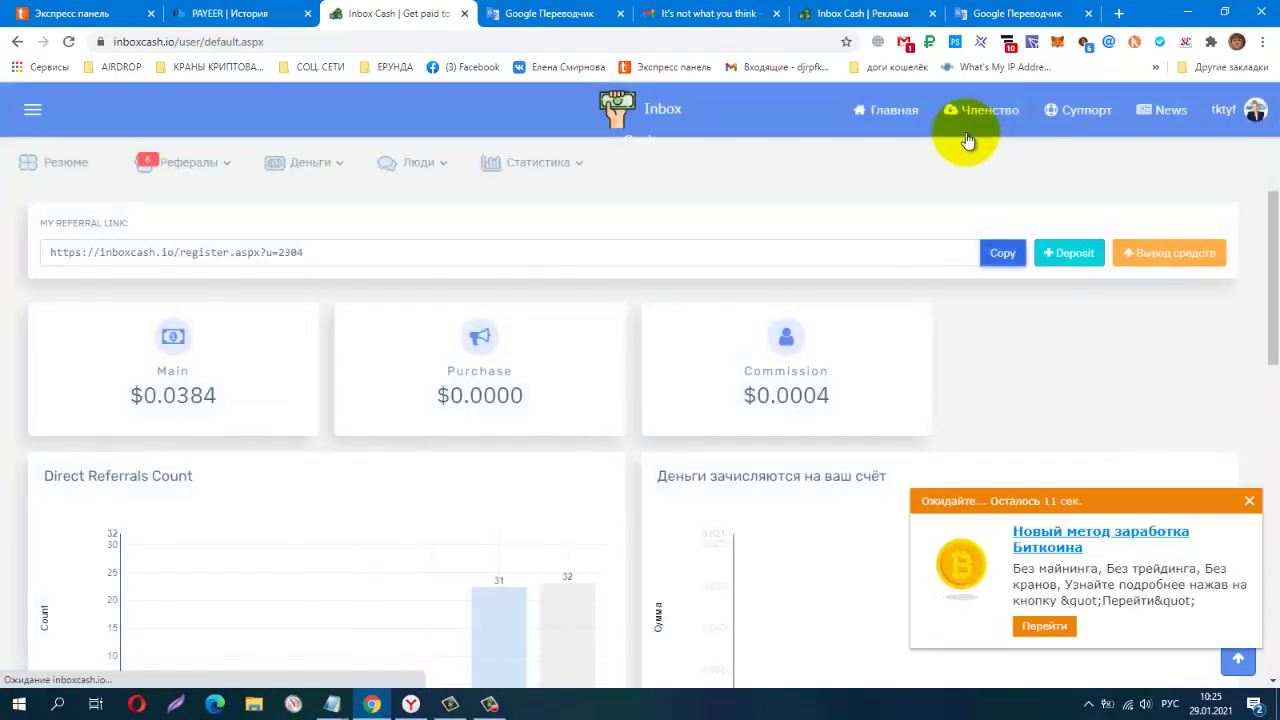
click(1250, 502)
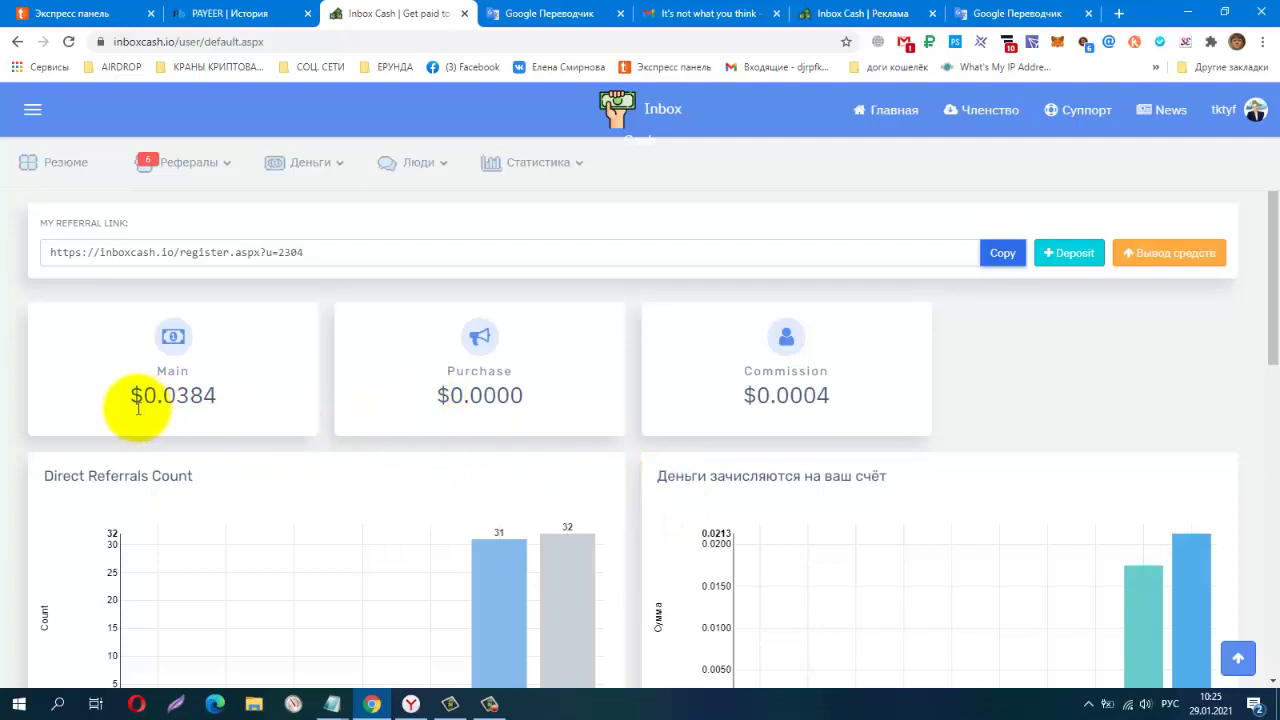
drag(131, 394, 213, 394)
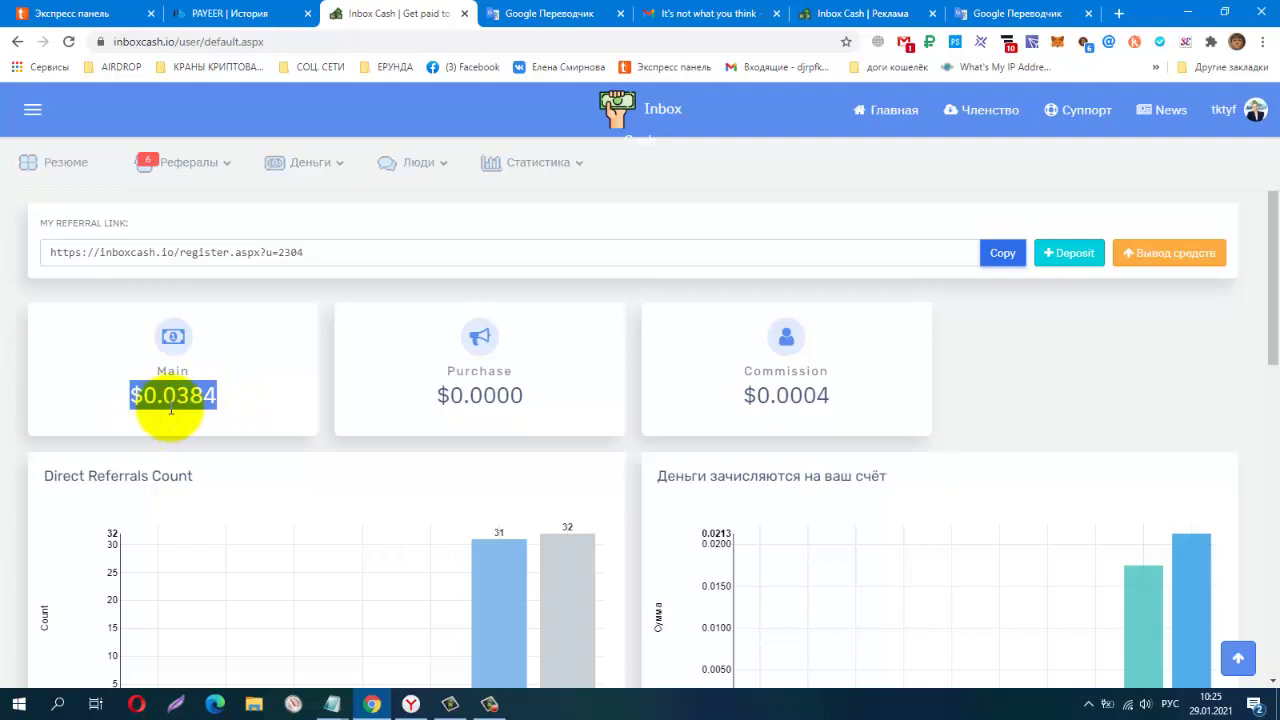
Submit a $0.038 withdrawal from Main via Payeer, which is refused pending account setup
click(1217, 253)
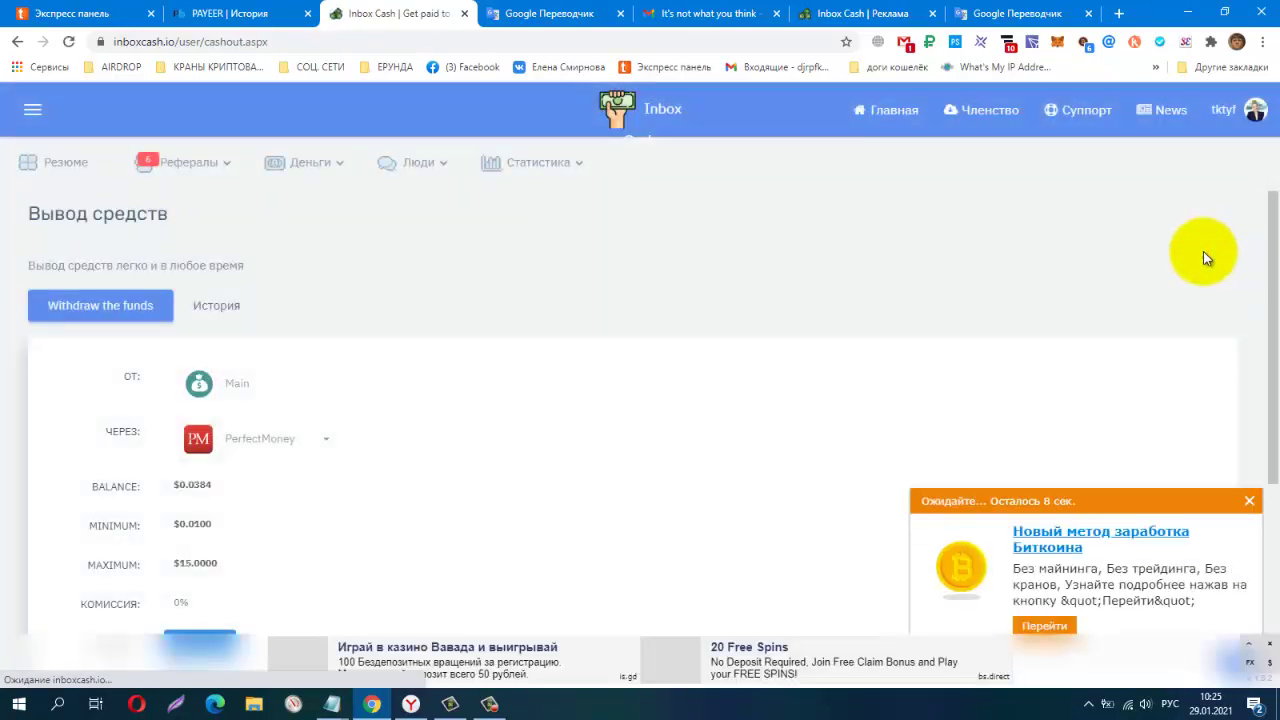
scroll(600, 372, down, 2)
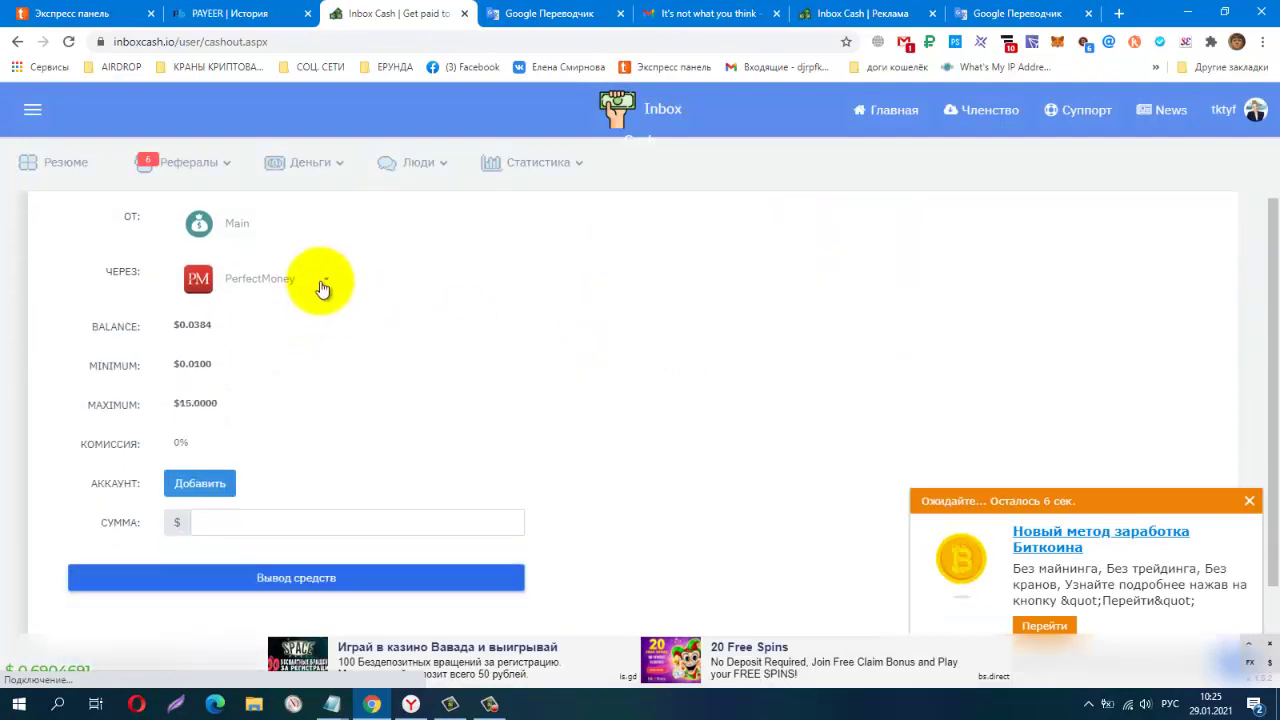
click(320, 282)
click(258, 323)
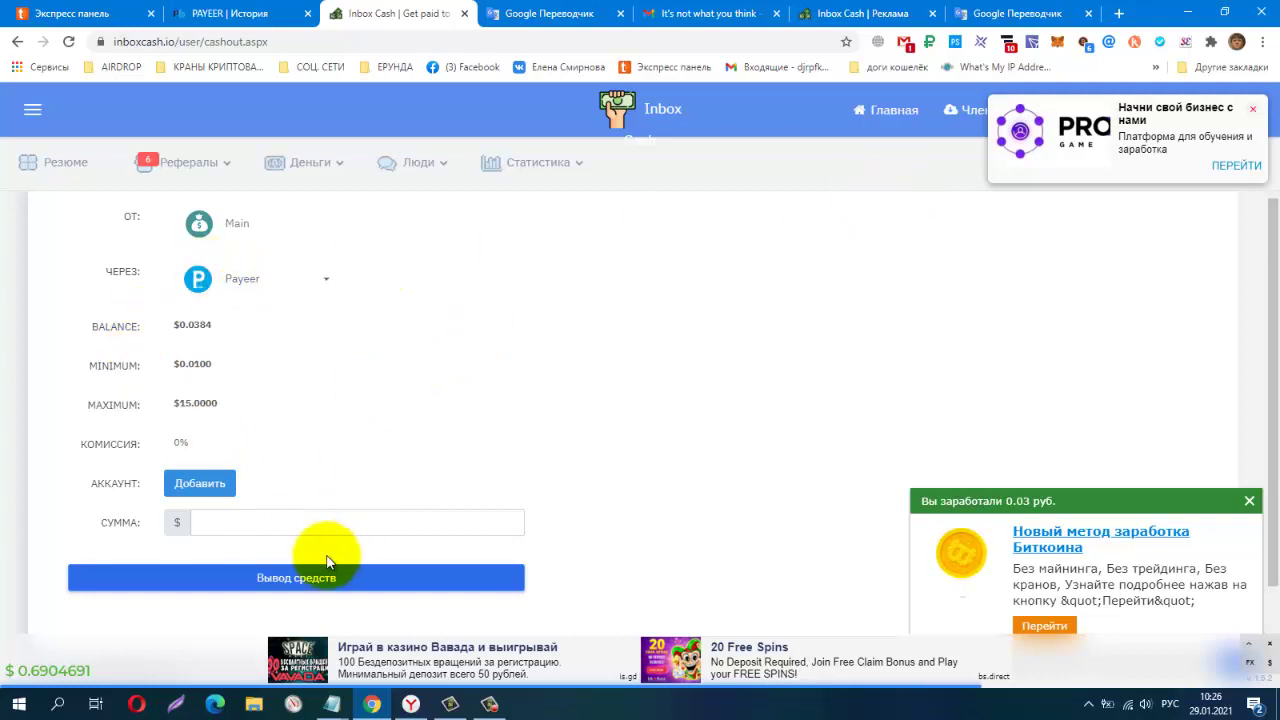
click(309, 519)
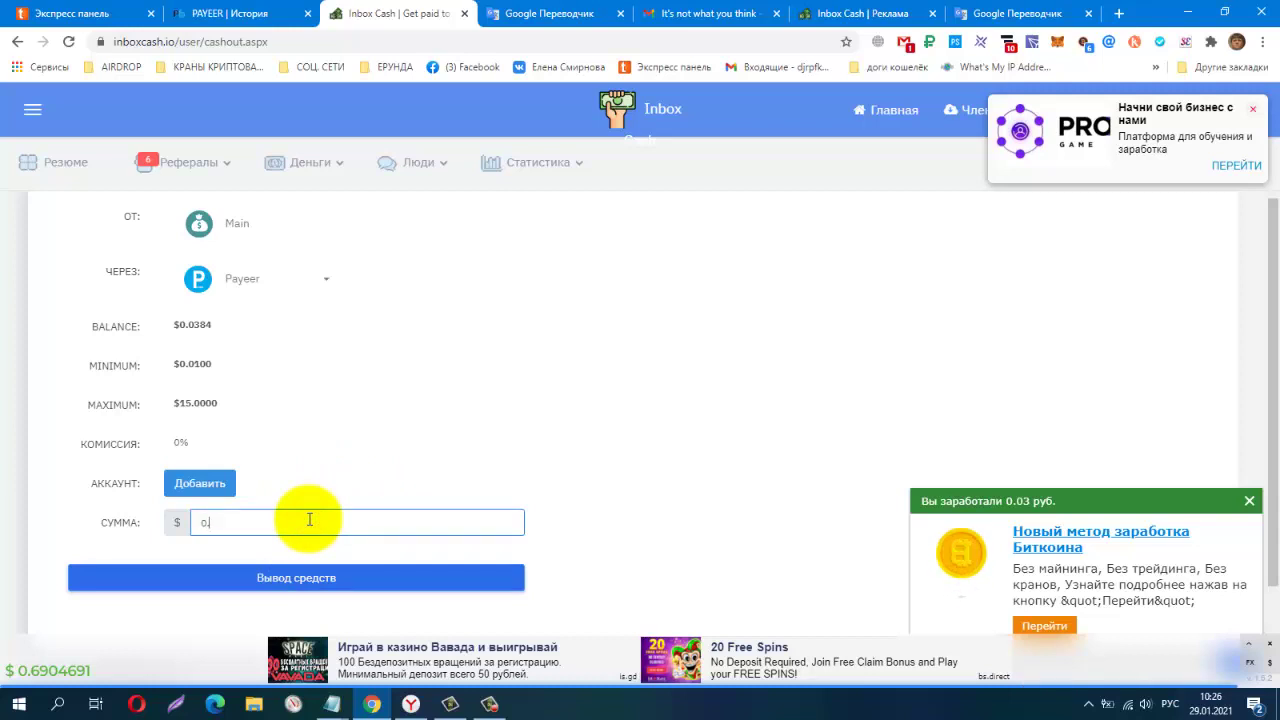
text(0.0)
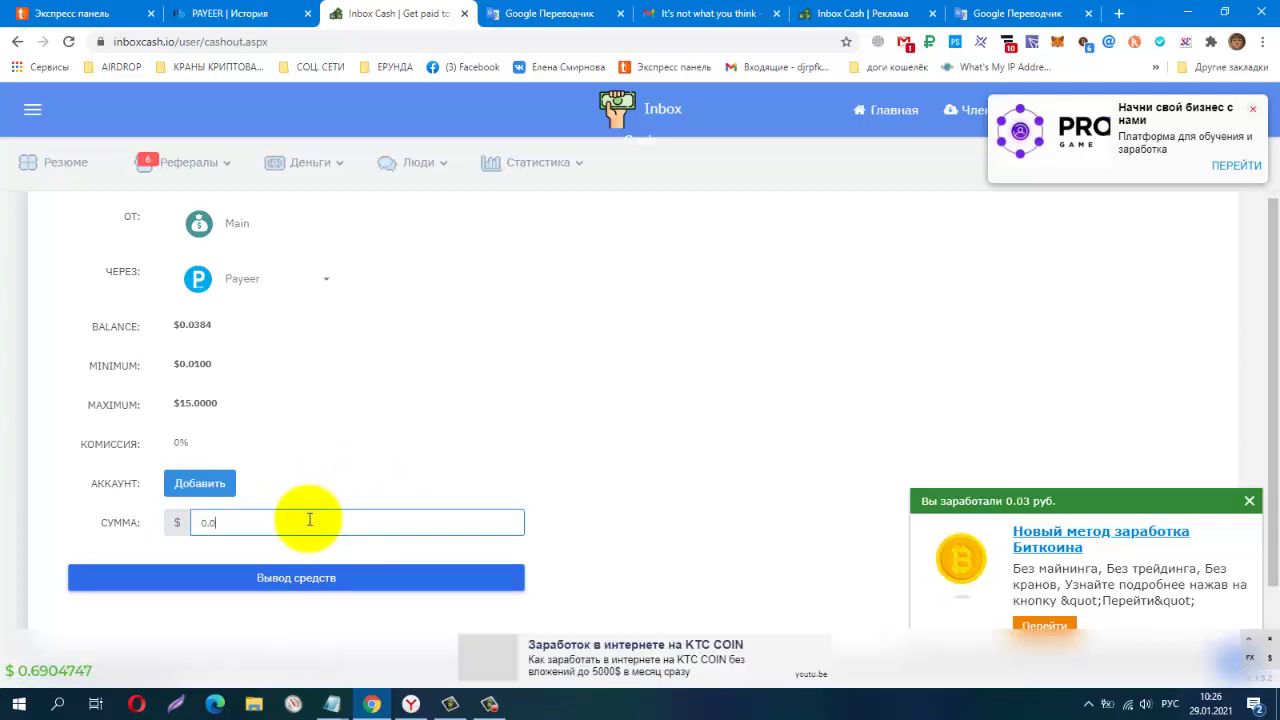
text(38)
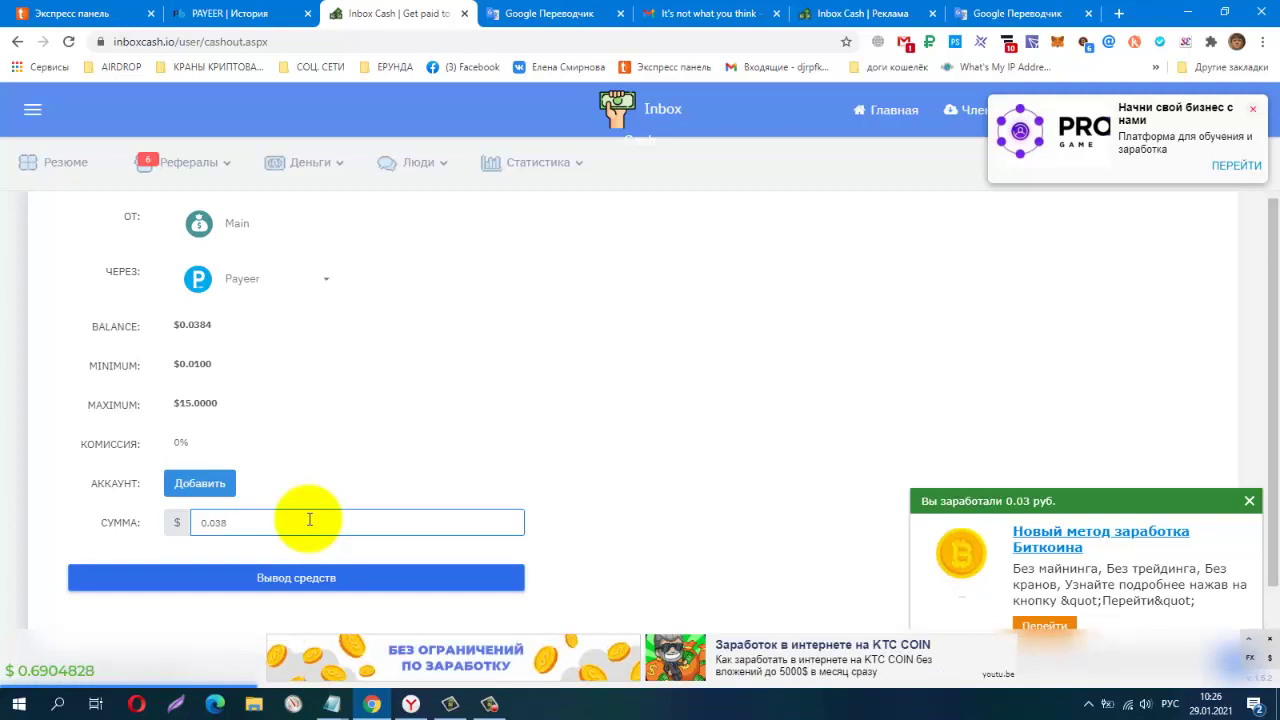
click(305, 580)
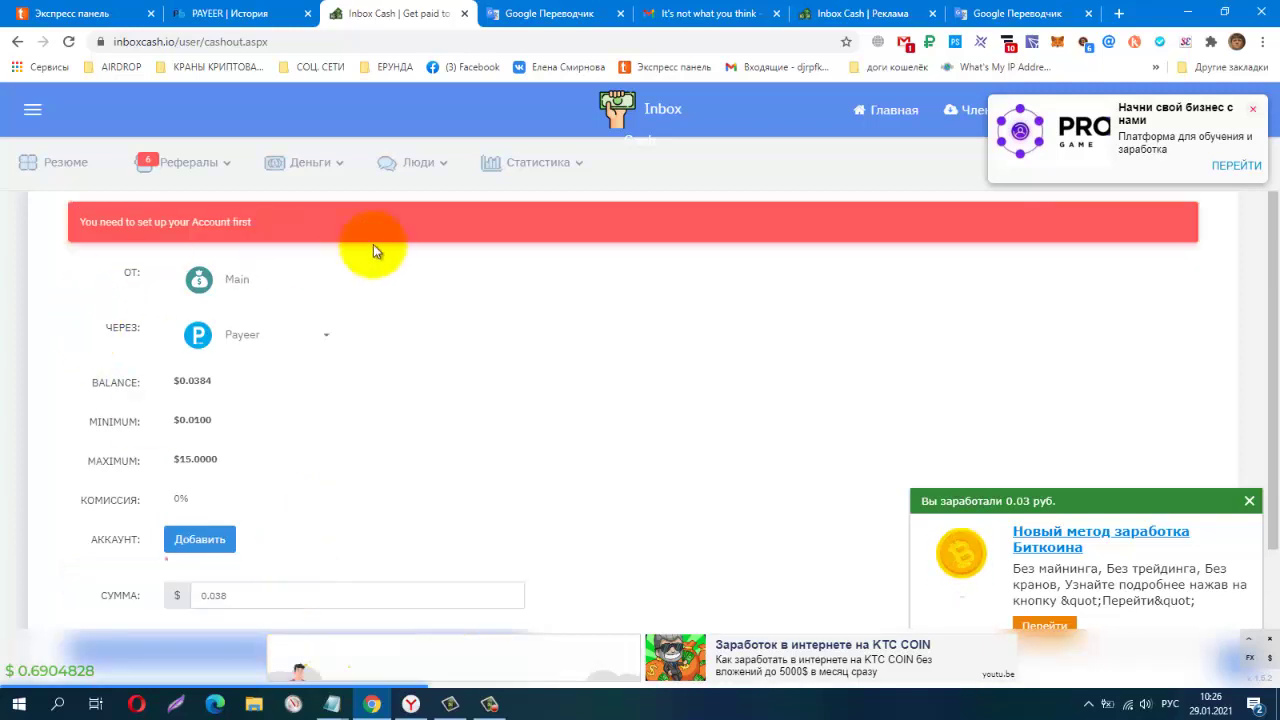
right_click(457, 278)
Translate the page, close the PRO ad and open the Payment tab of account settings
click(512, 410)
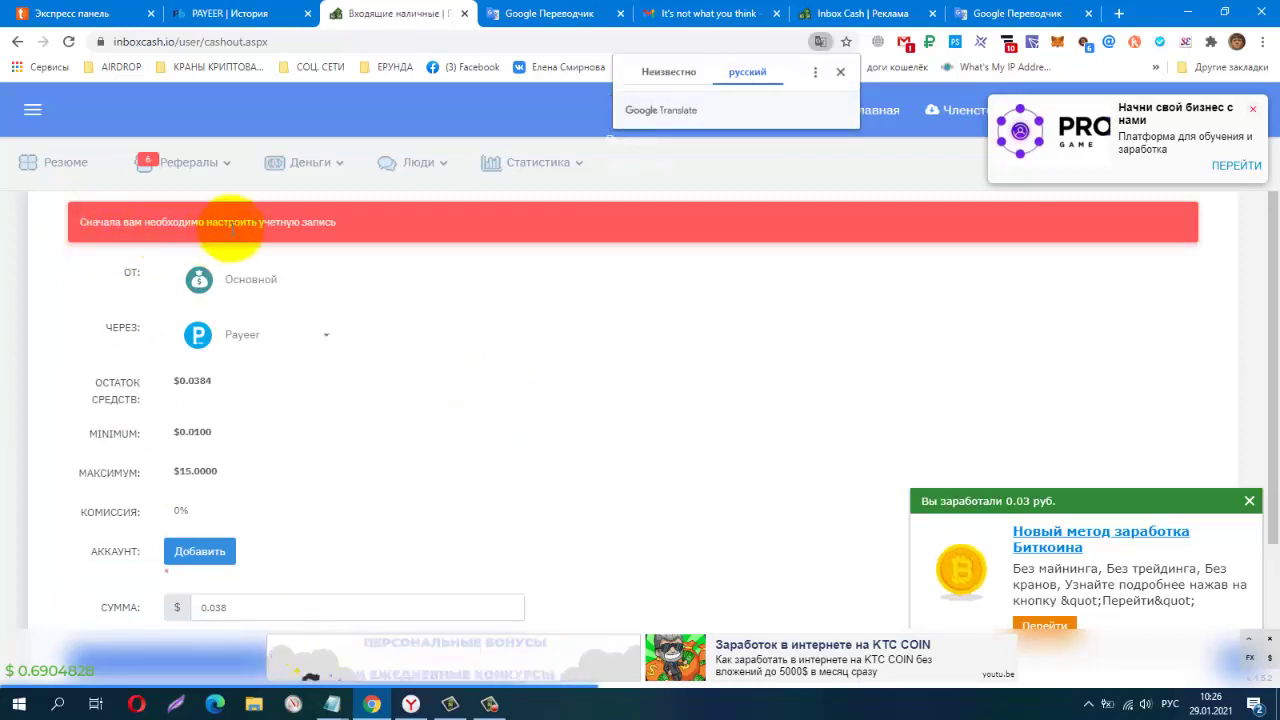
click(1253, 110)
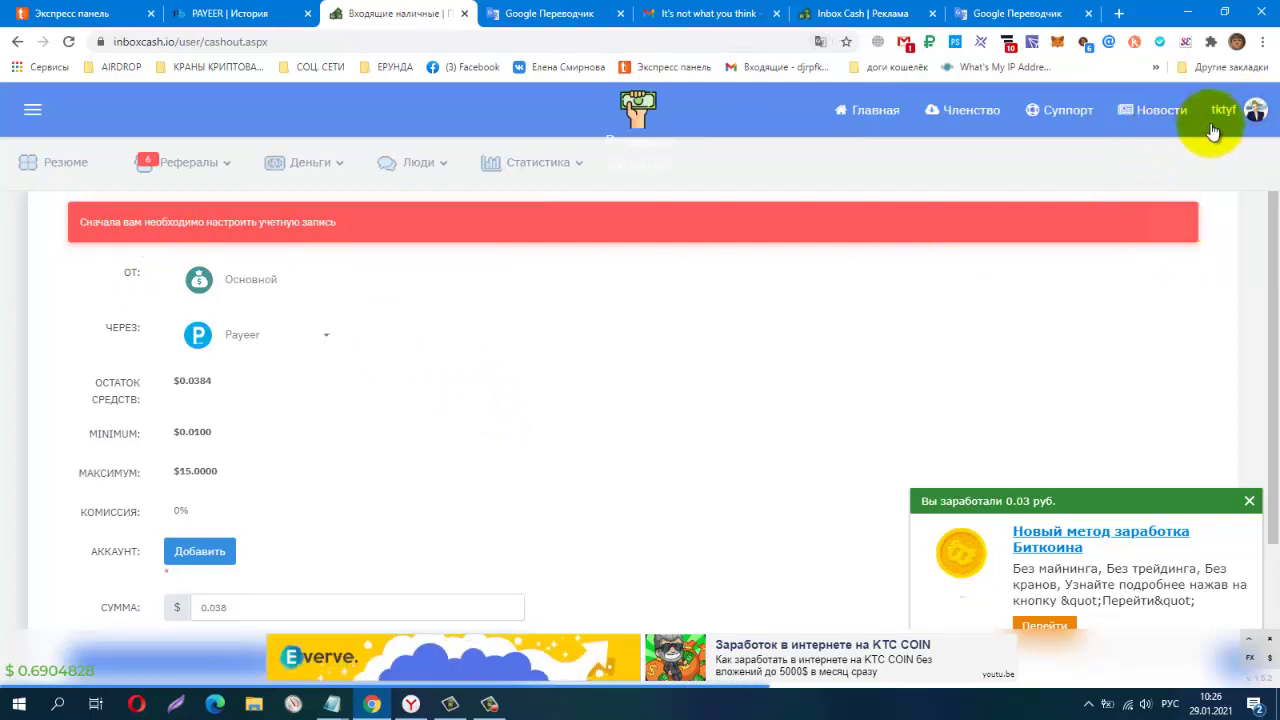
click(1224, 112)
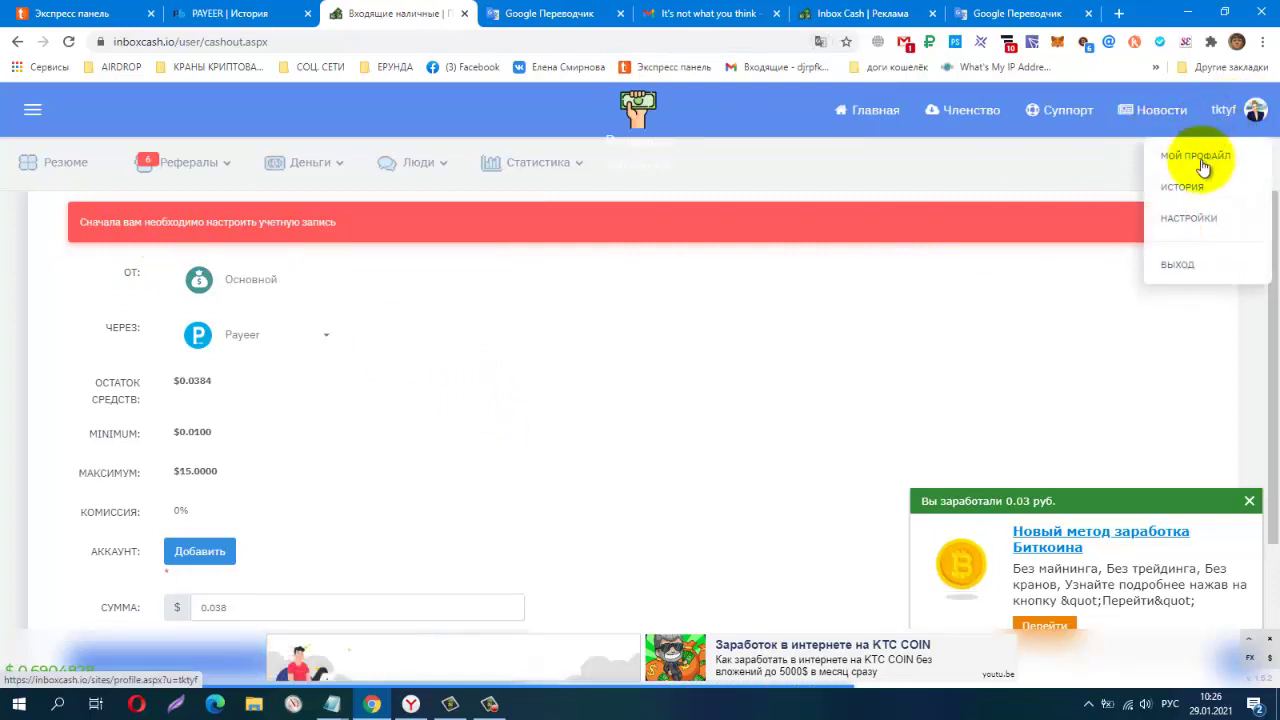
click(1200, 222)
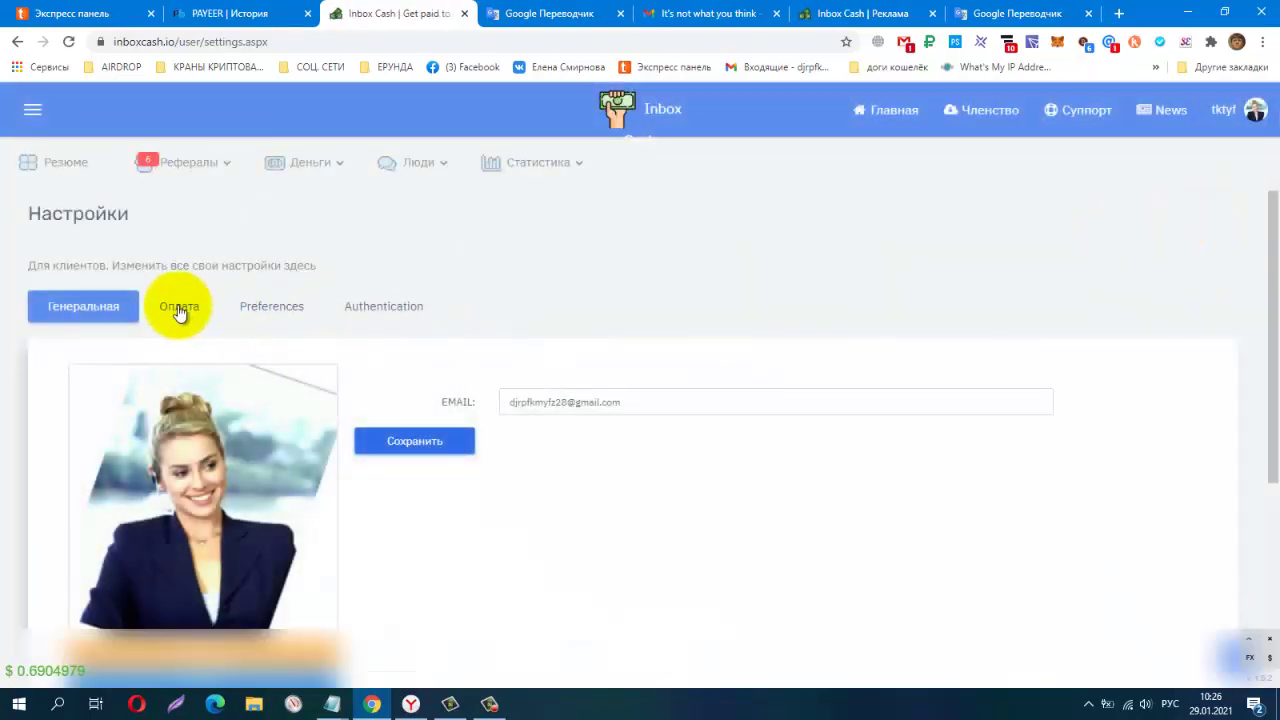
click(179, 310)
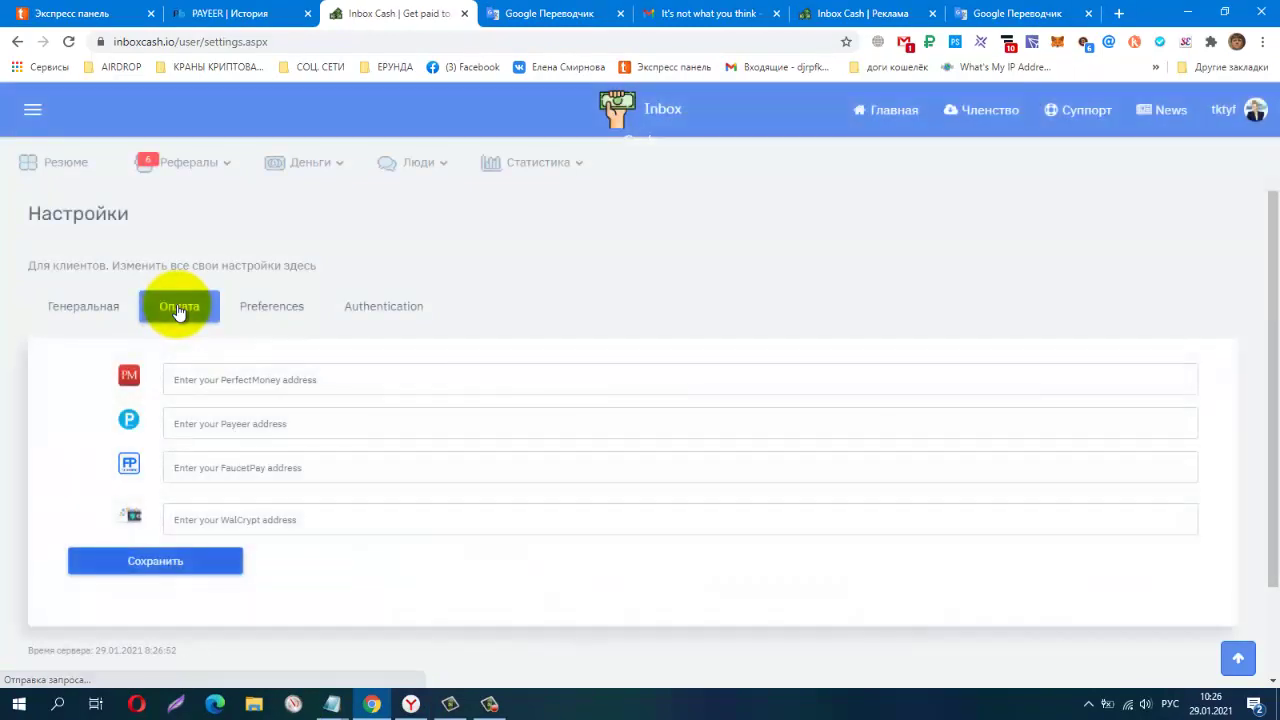
Switch the keyboard to English, enter the Payeer wallet number and save the settings
click(313, 423)
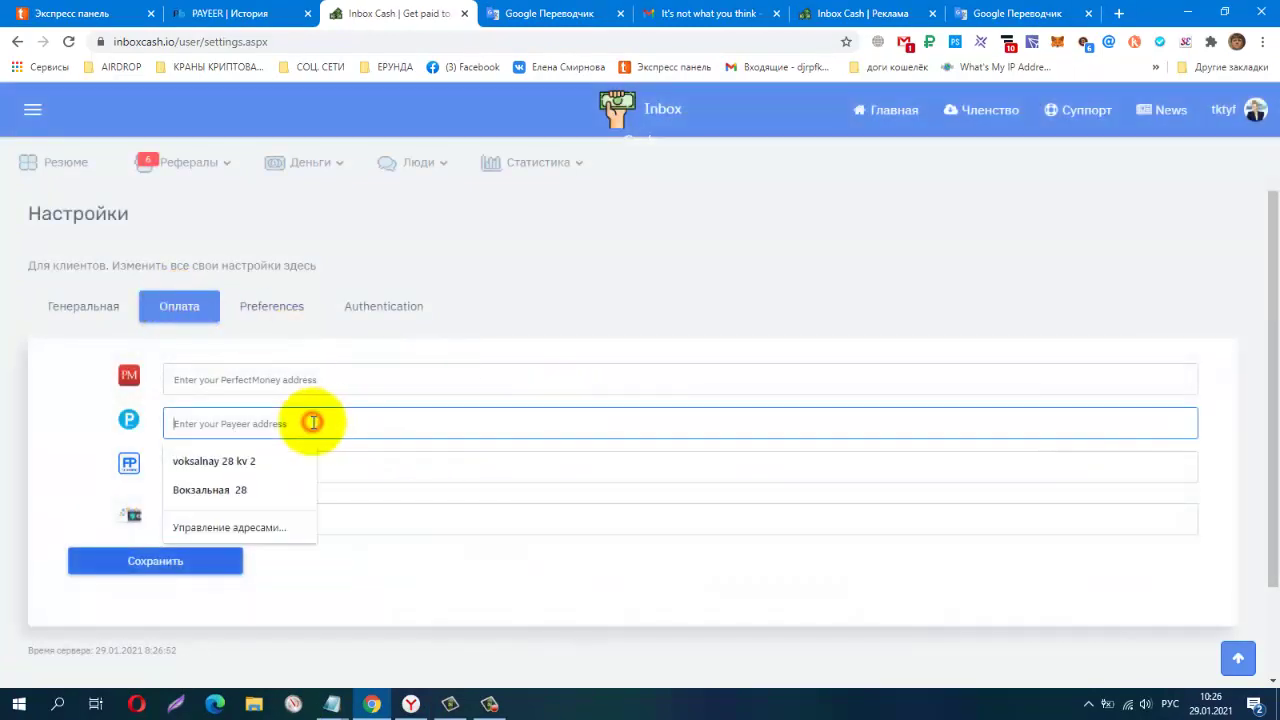
click(1170, 704)
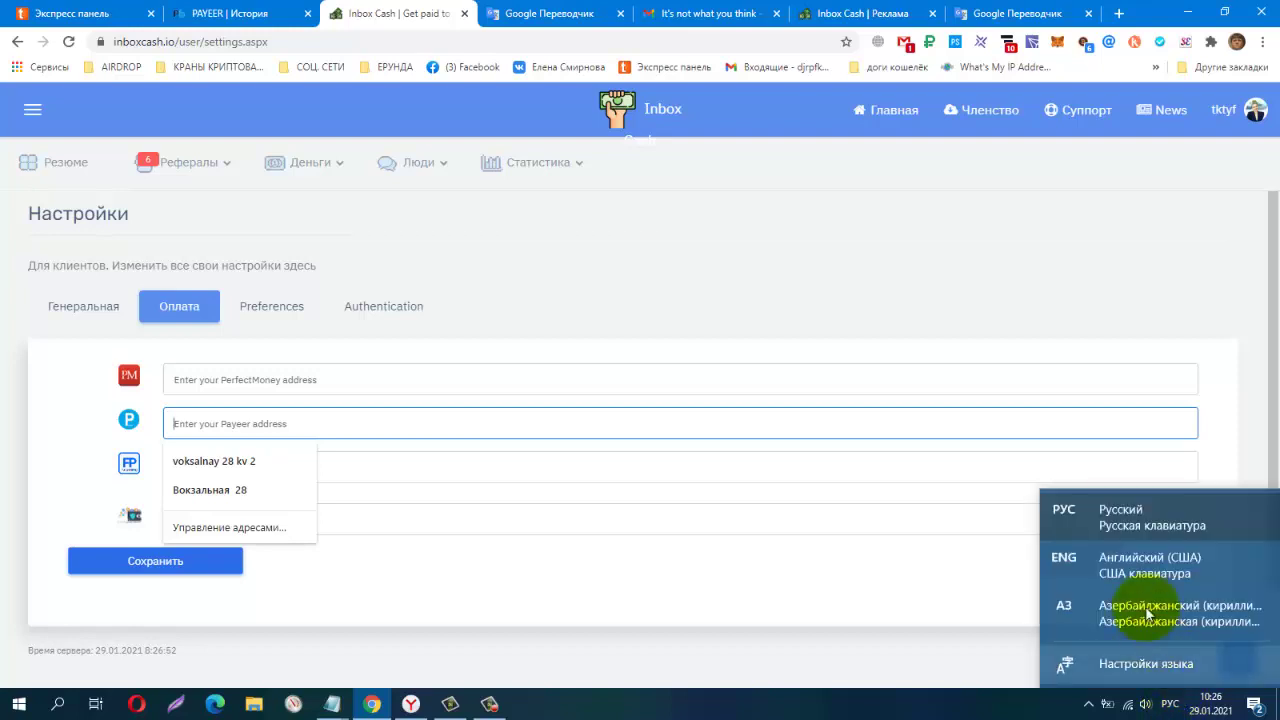
click(1140, 570)
click(549, 419)
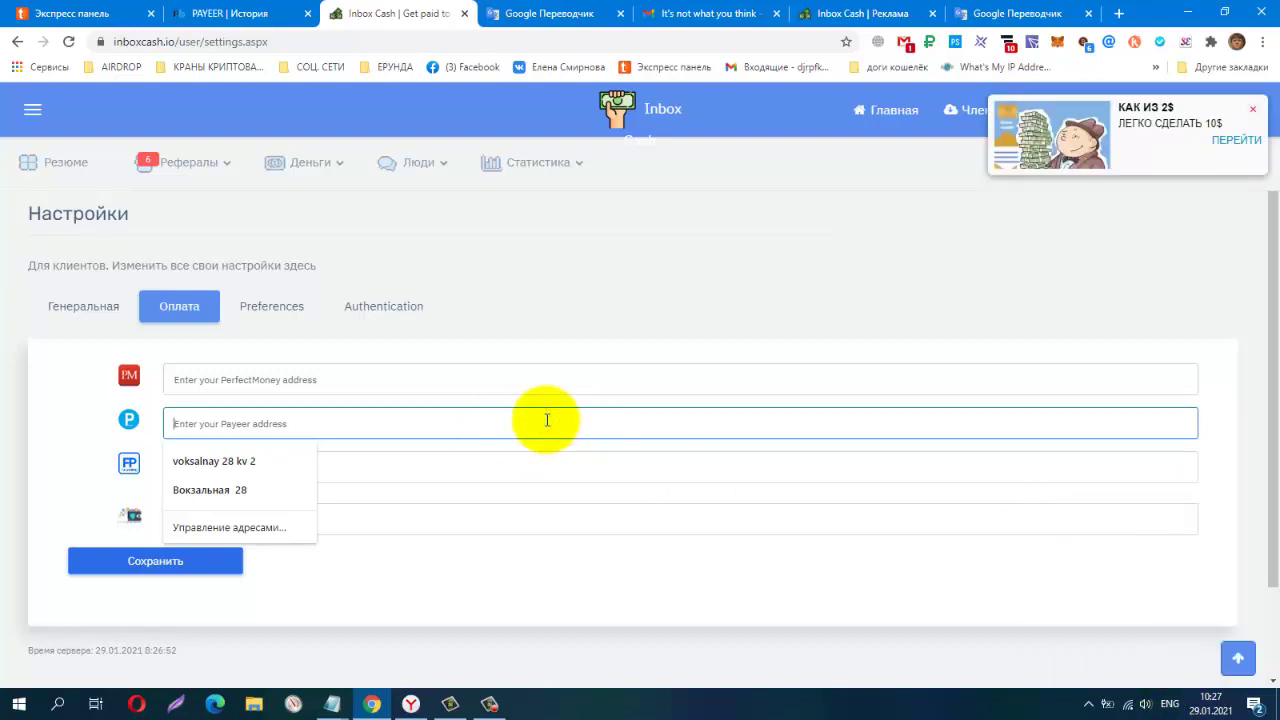
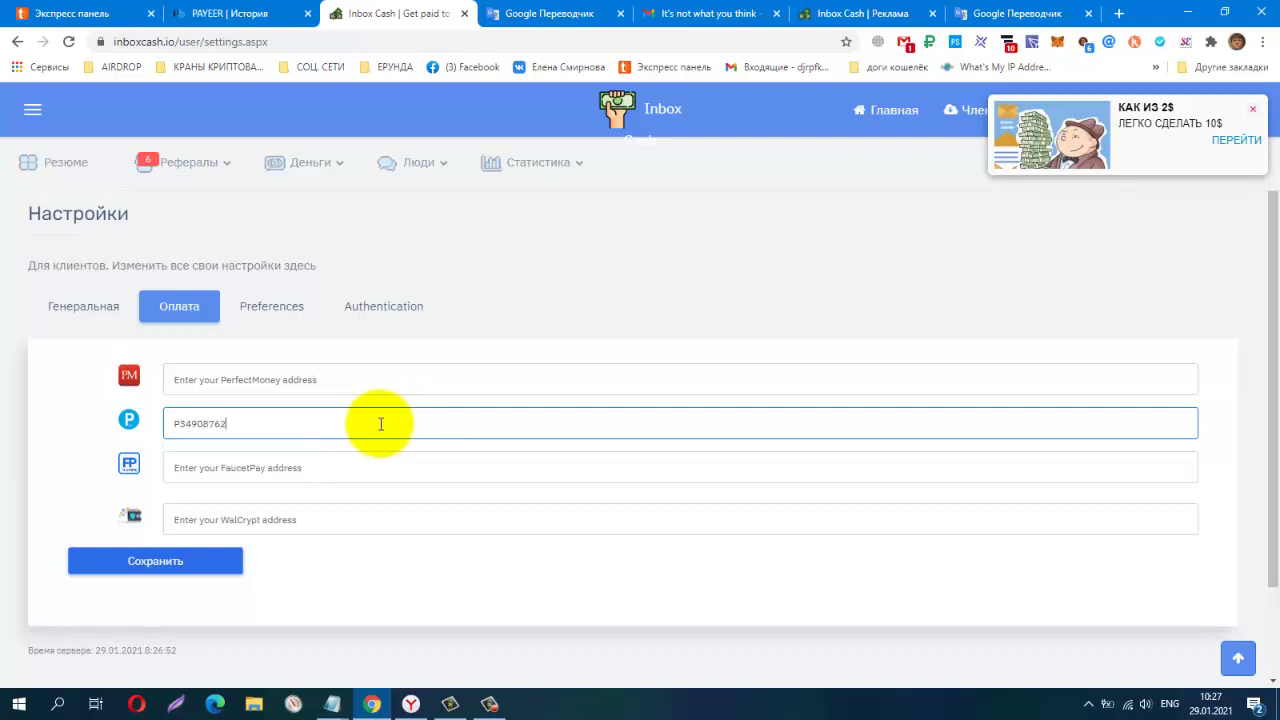
click(148, 563)
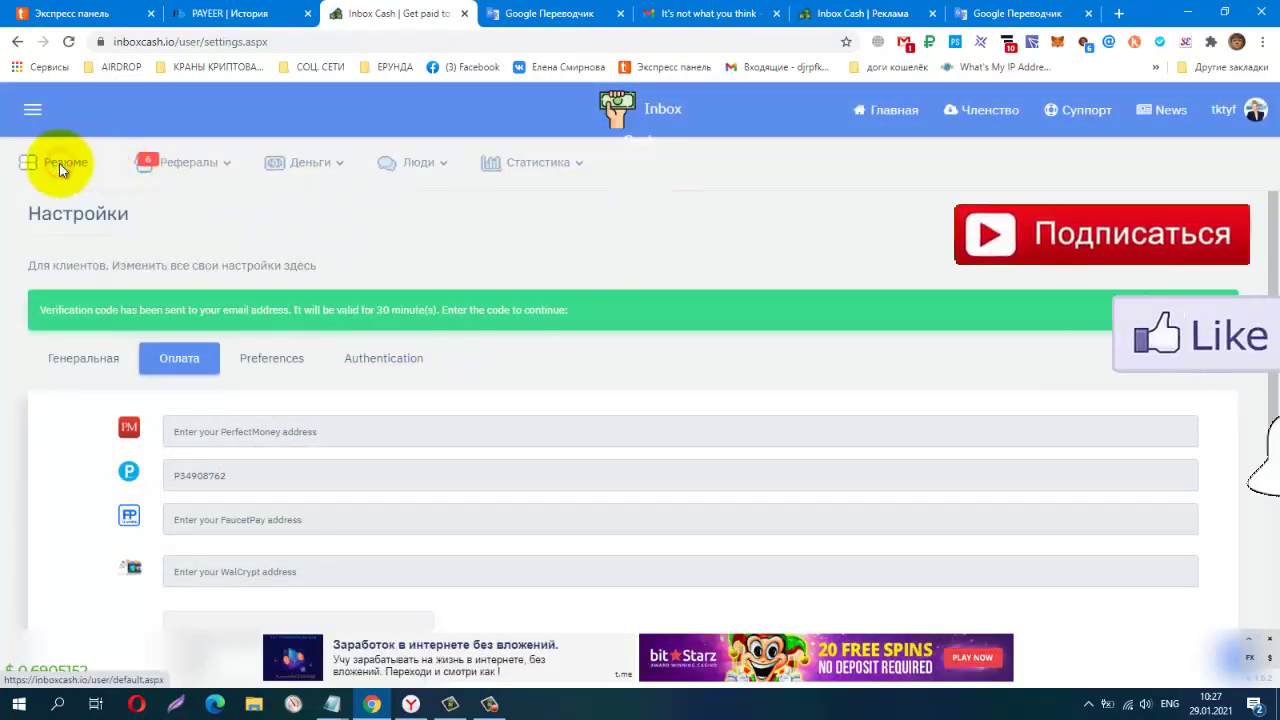
From the account summary, resubmit the $0.038 withdrawal to Payeer
click(59, 164)
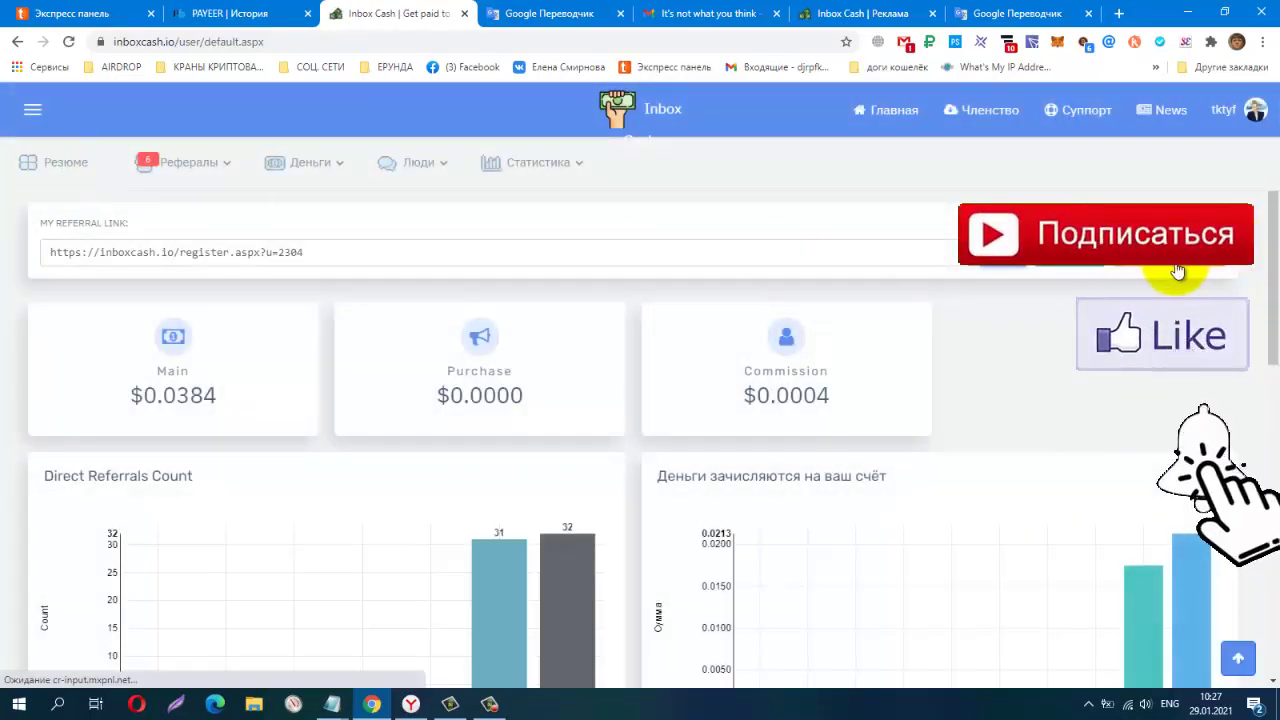
click(1180, 270)
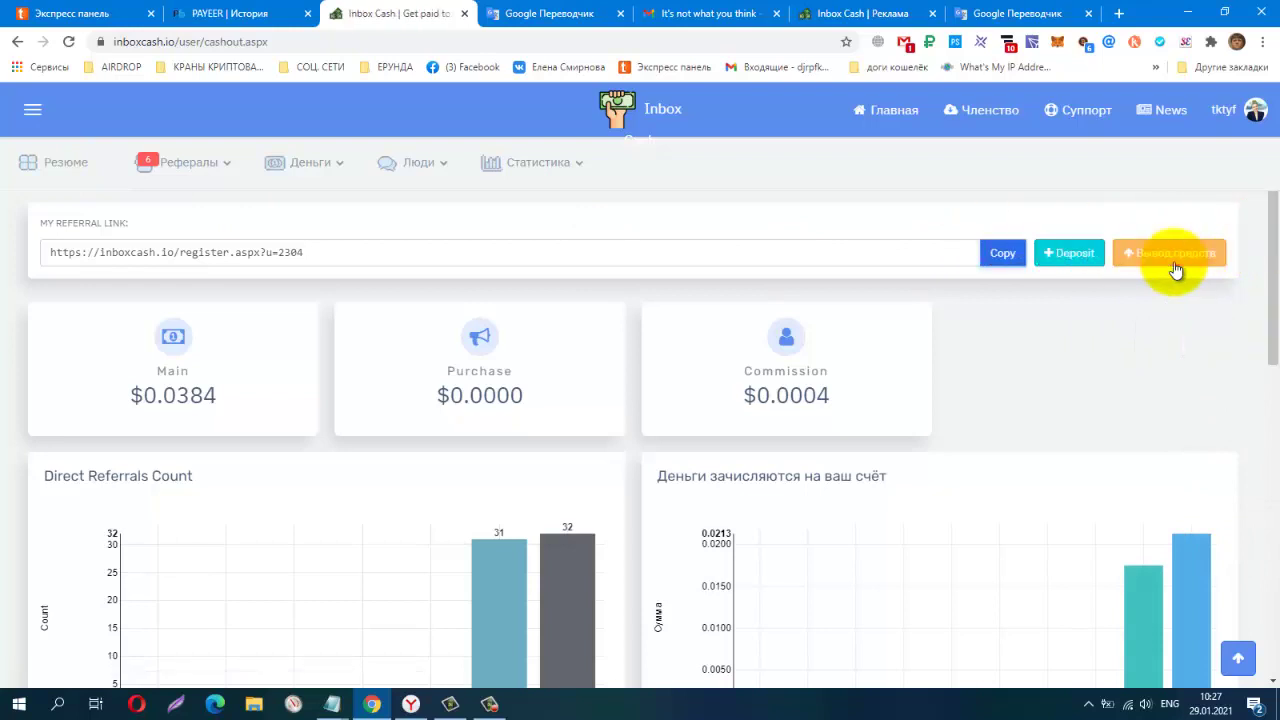
click(326, 447)
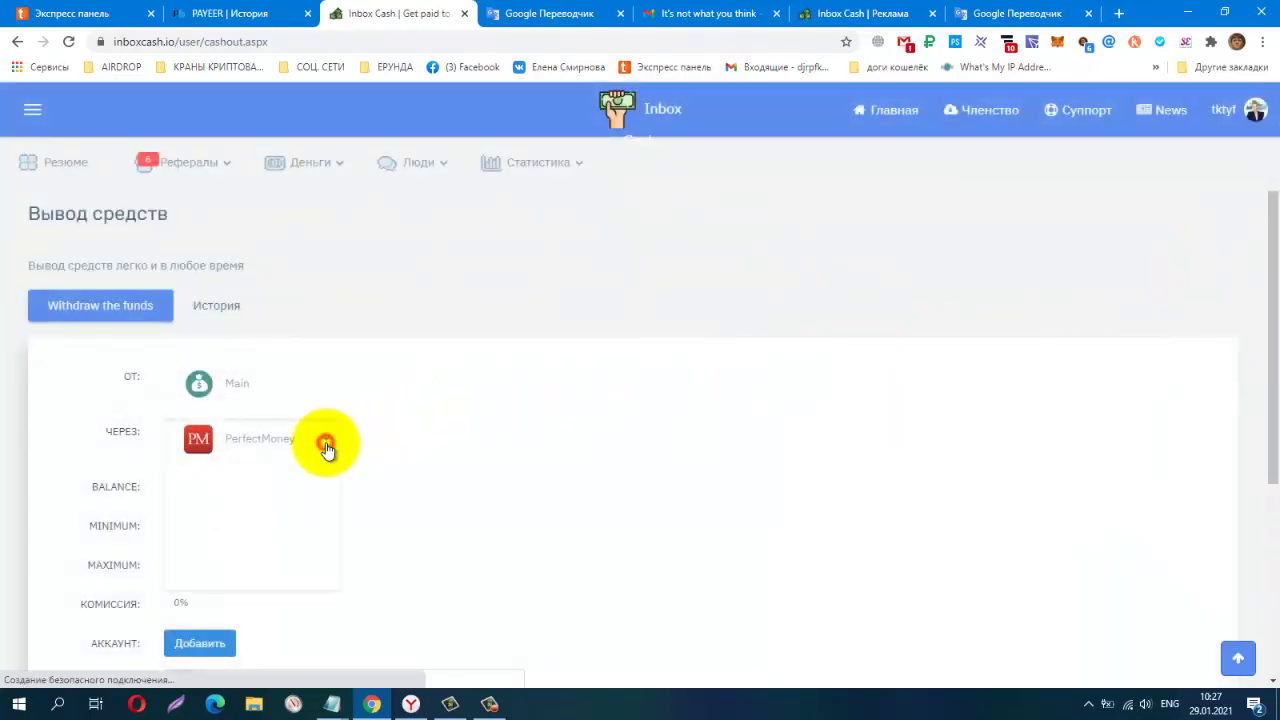
click(283, 486)
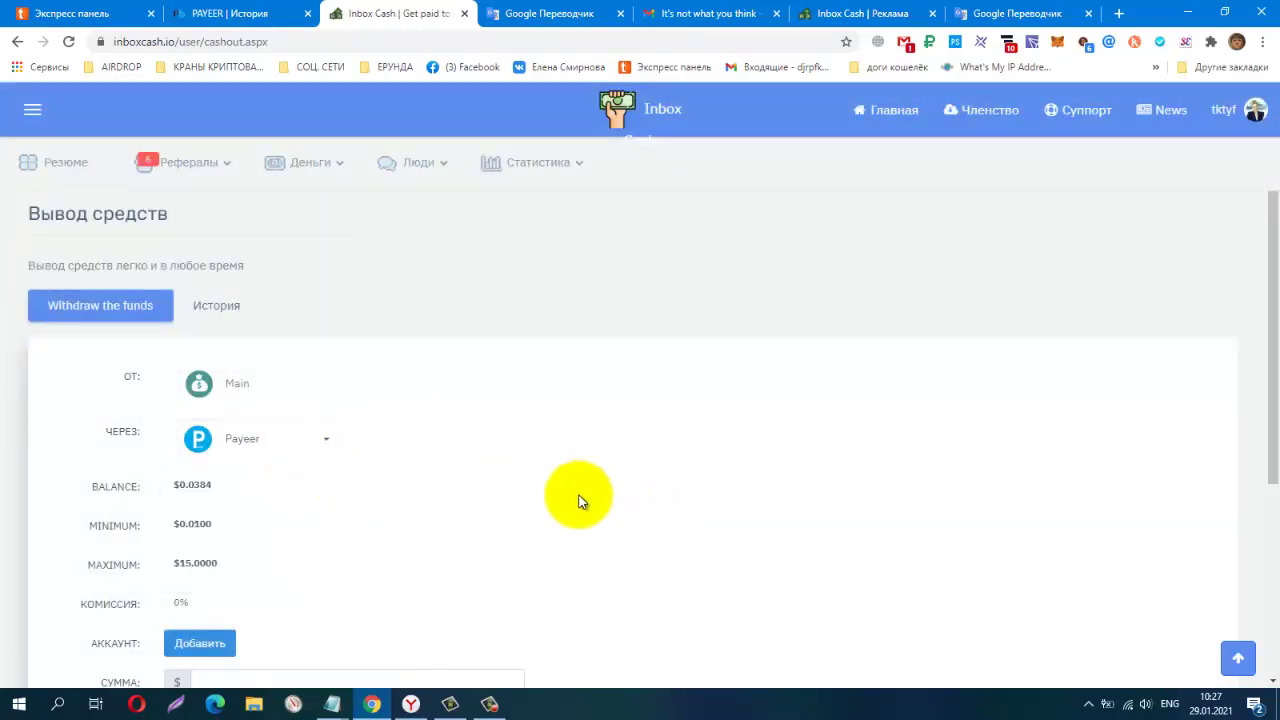
scroll(709, 478, down, 2)
click(338, 449)
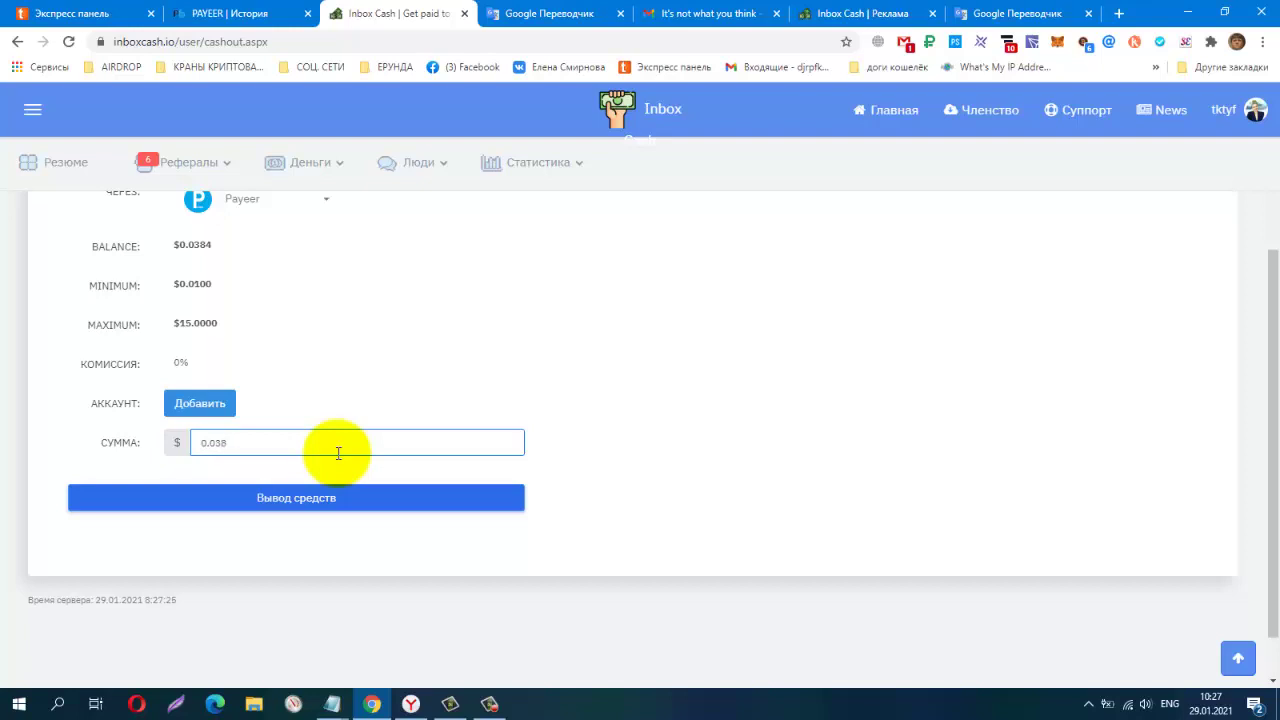
click(285, 499)
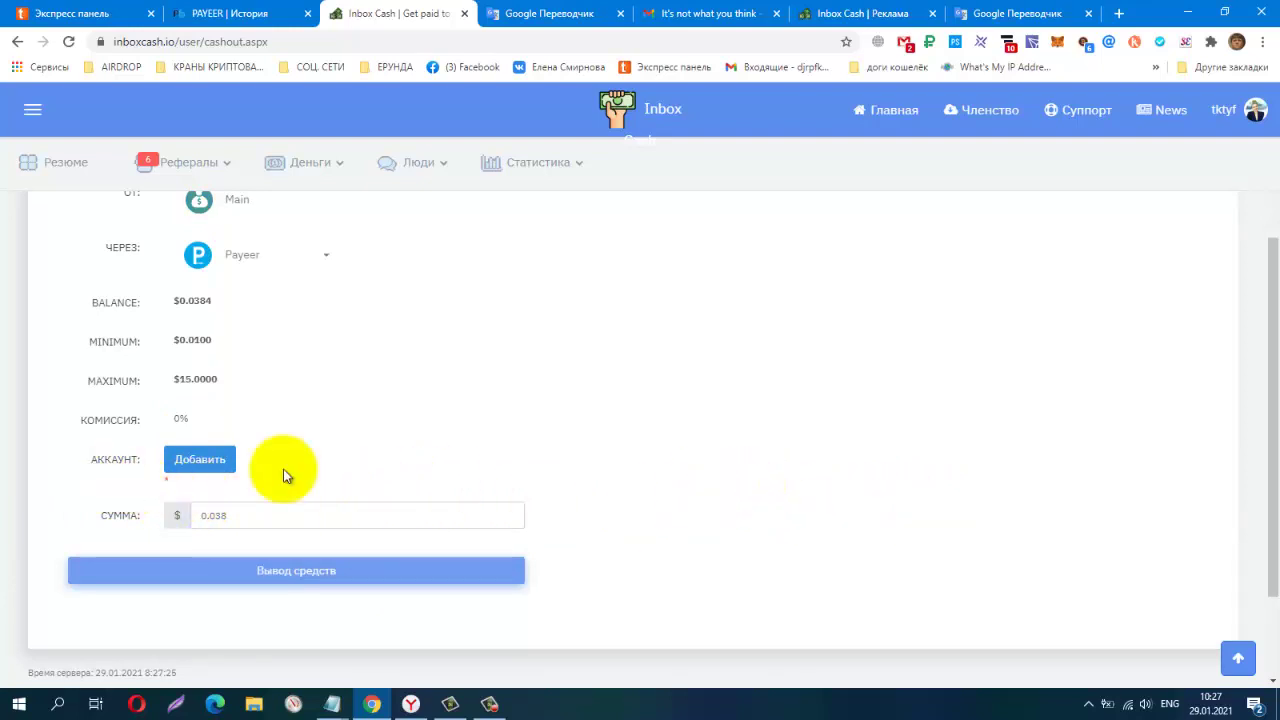
Translate the withdrawal page into Russian and dismiss the translation popup
right_click(616, 409)
click(672, 542)
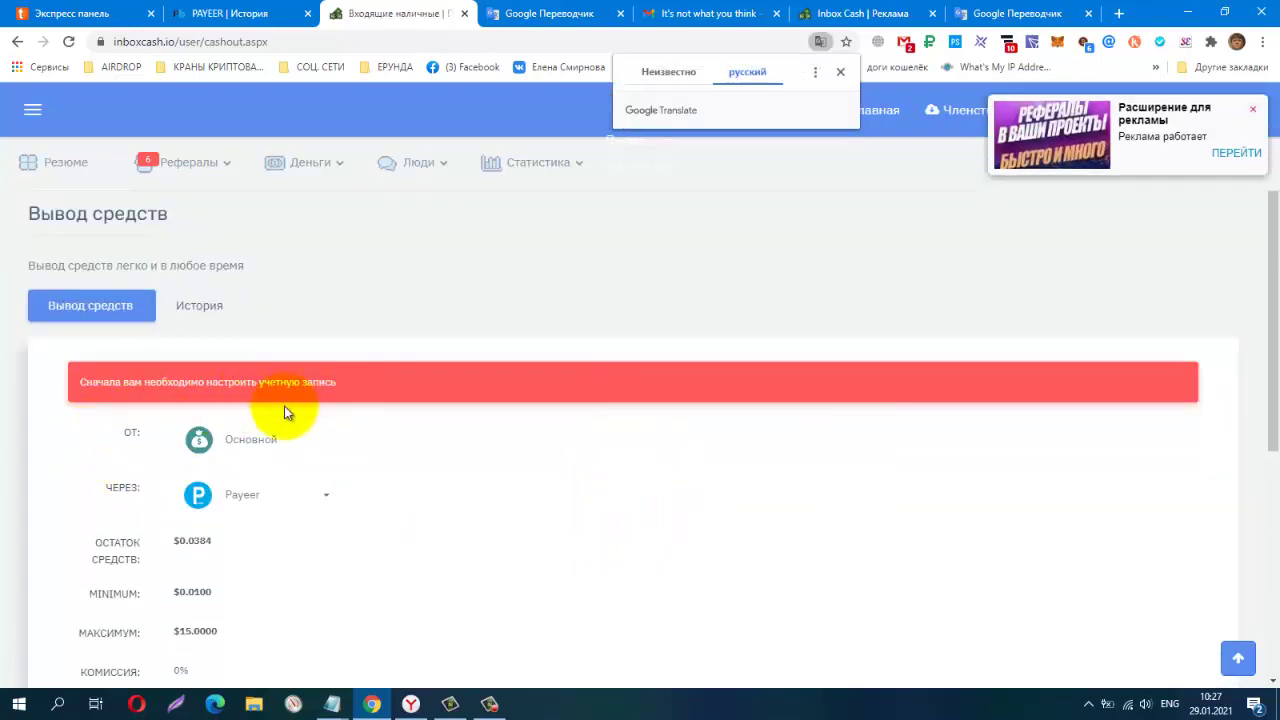
scroll(666, 400, down, 3)
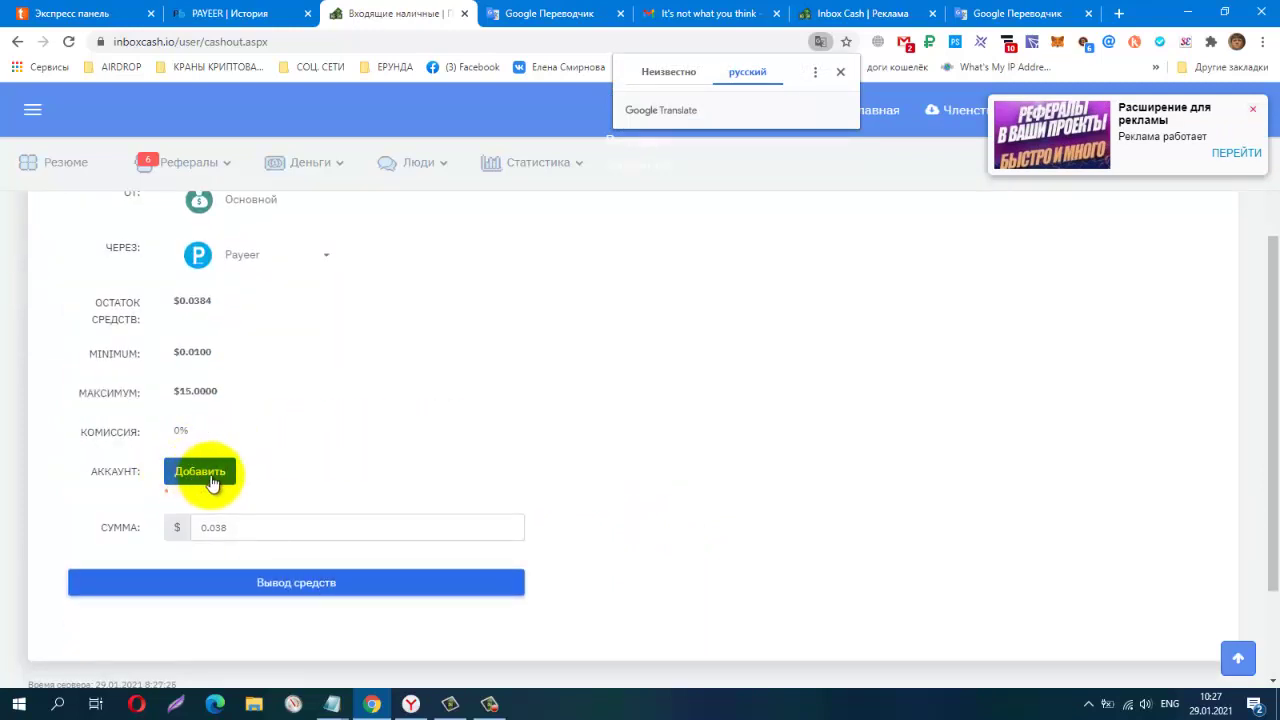
click(212, 482)
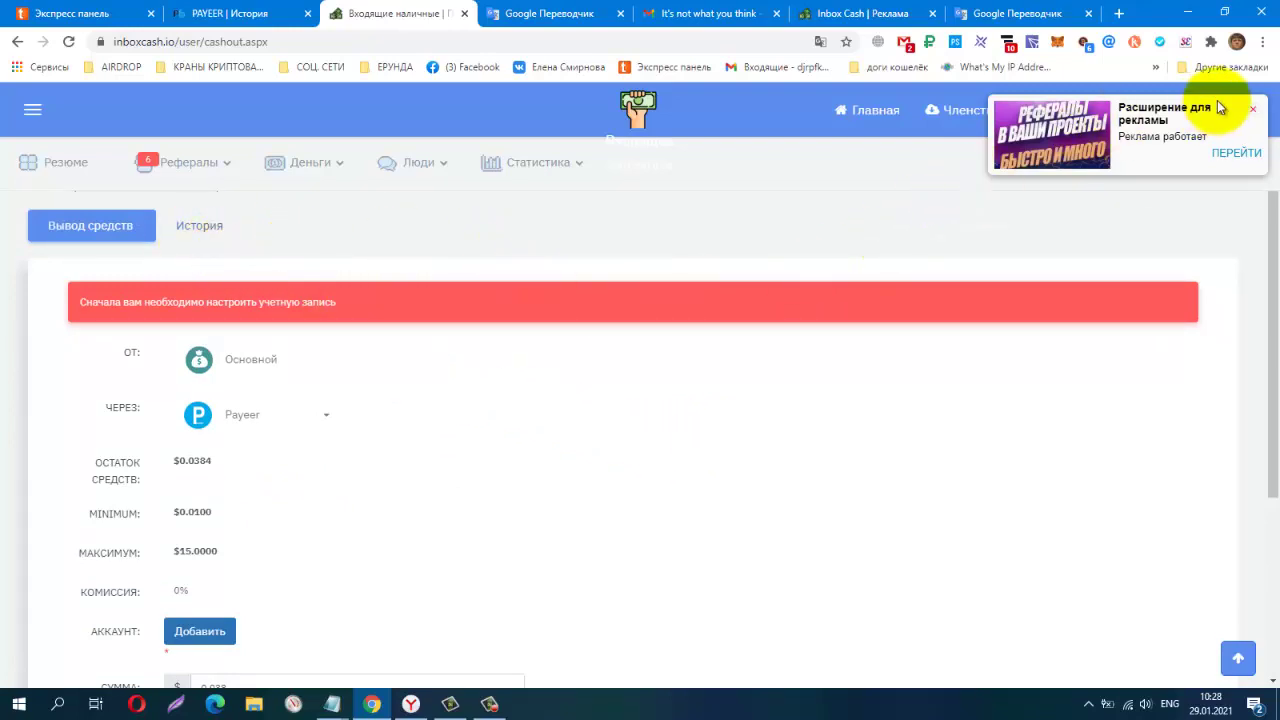
Close the ad, revisit the dashboard and withdrawal page, then open account settings from the avatar menu
click(1252, 108)
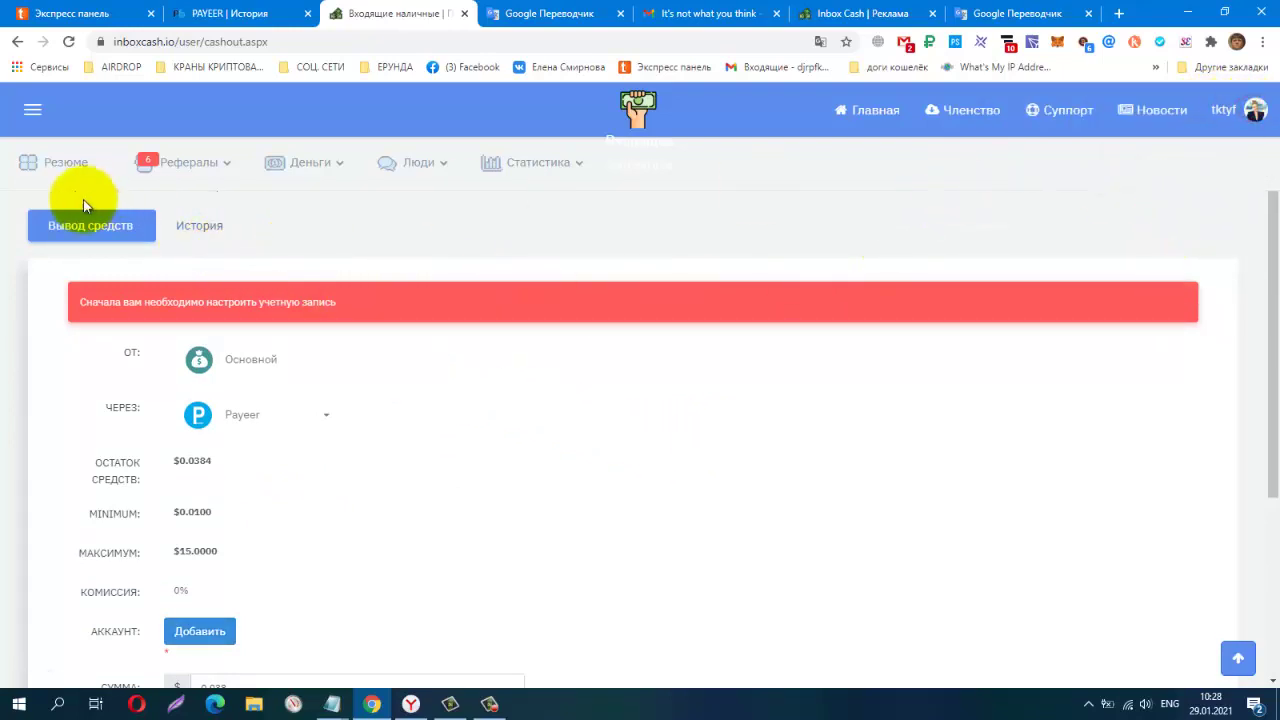
click(63, 170)
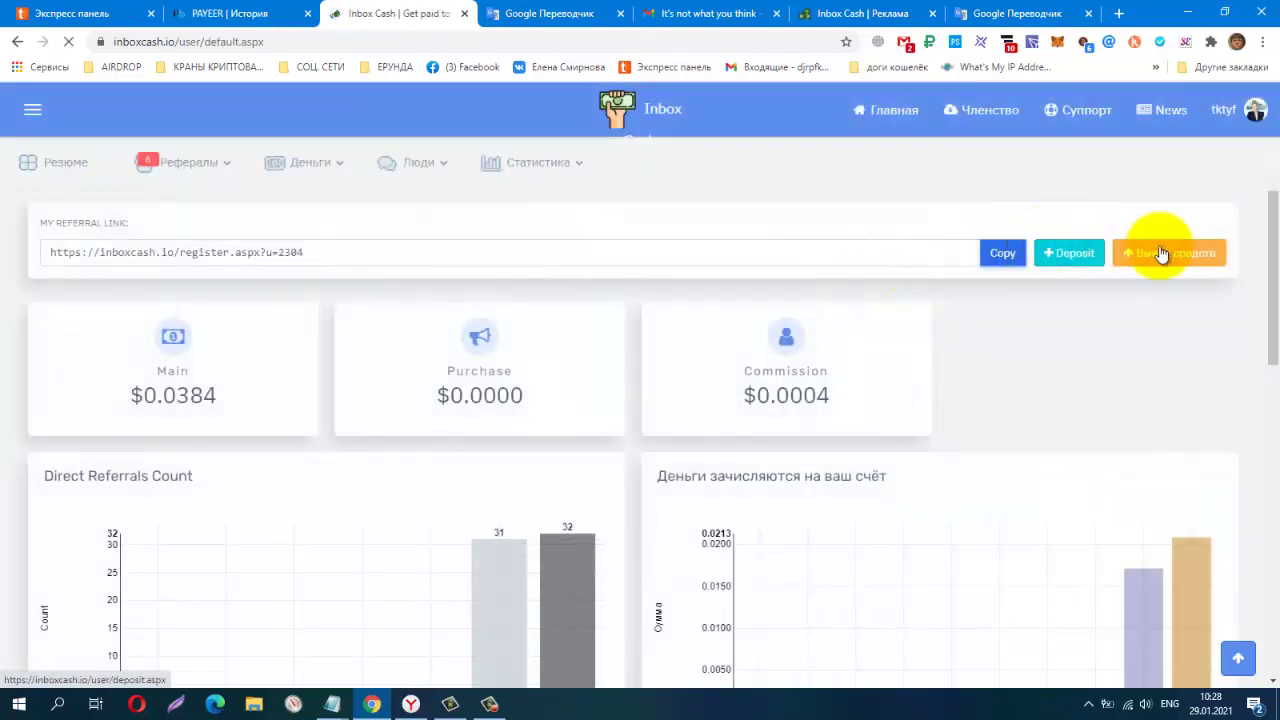
click(1160, 253)
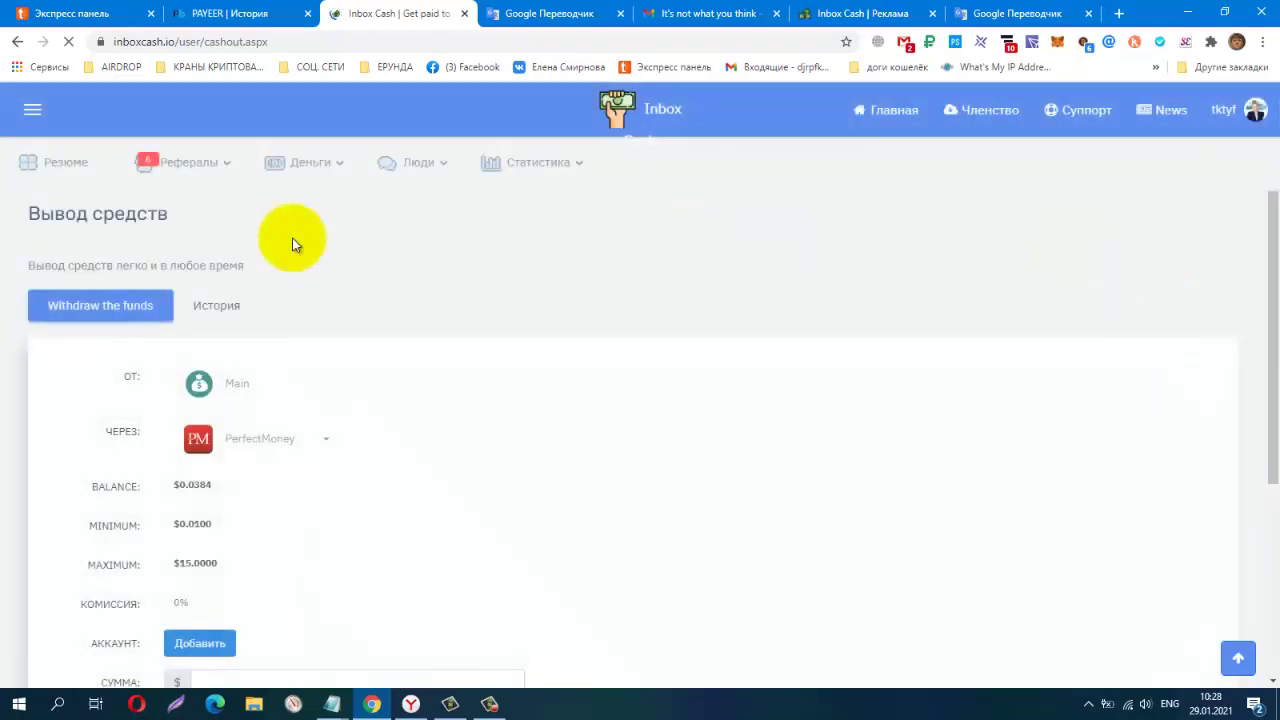
click(45, 164)
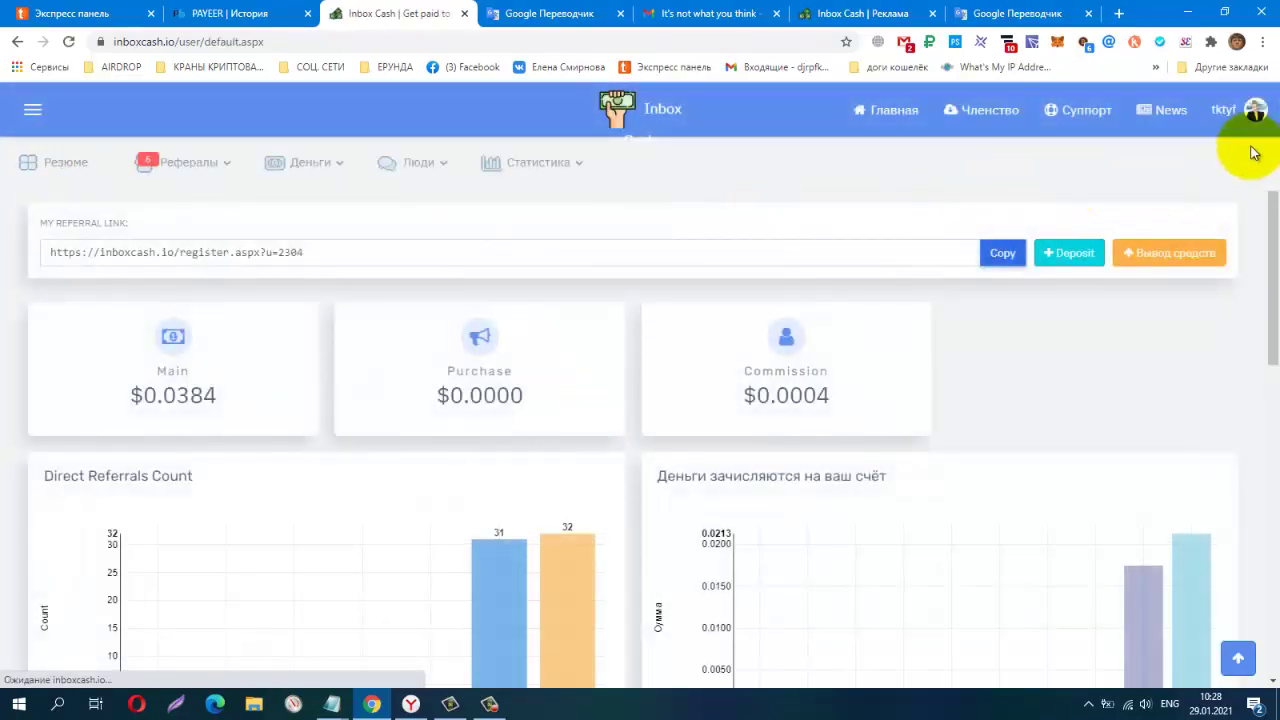
click(1252, 110)
click(1200, 218)
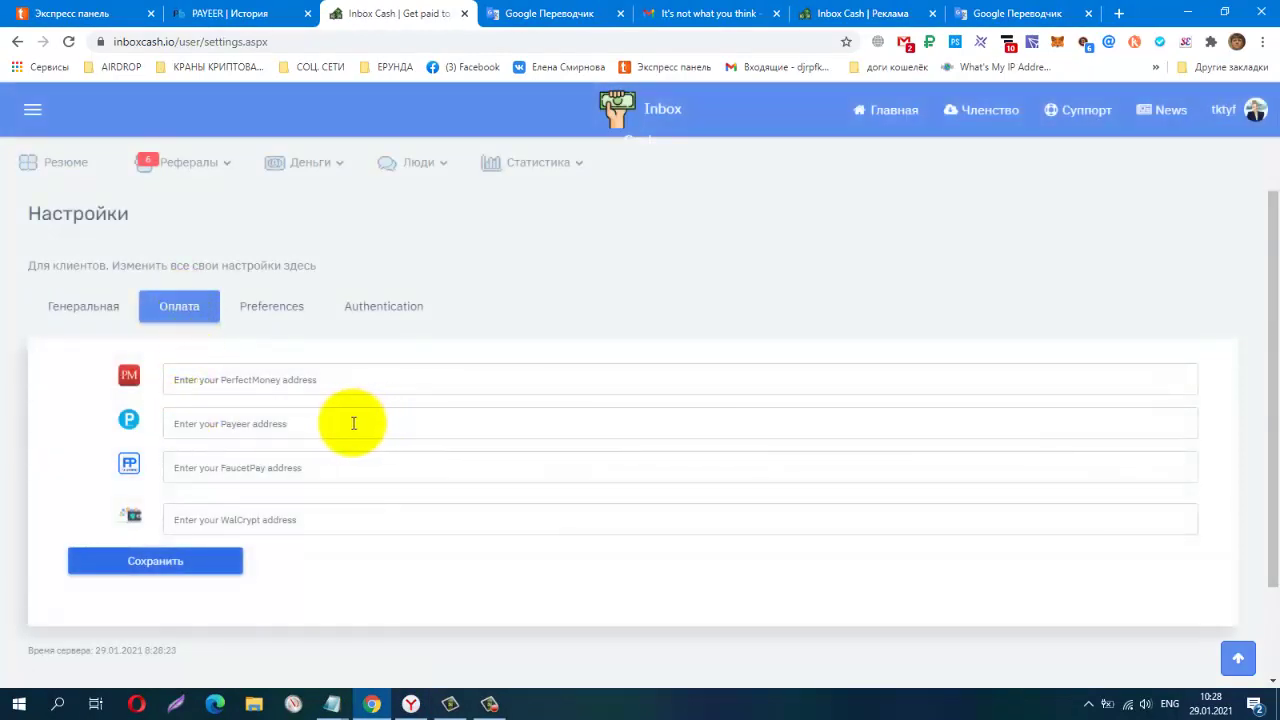
Return to the Payment tab and autofill the Payeer field with the saved wallet number
click(387, 310)
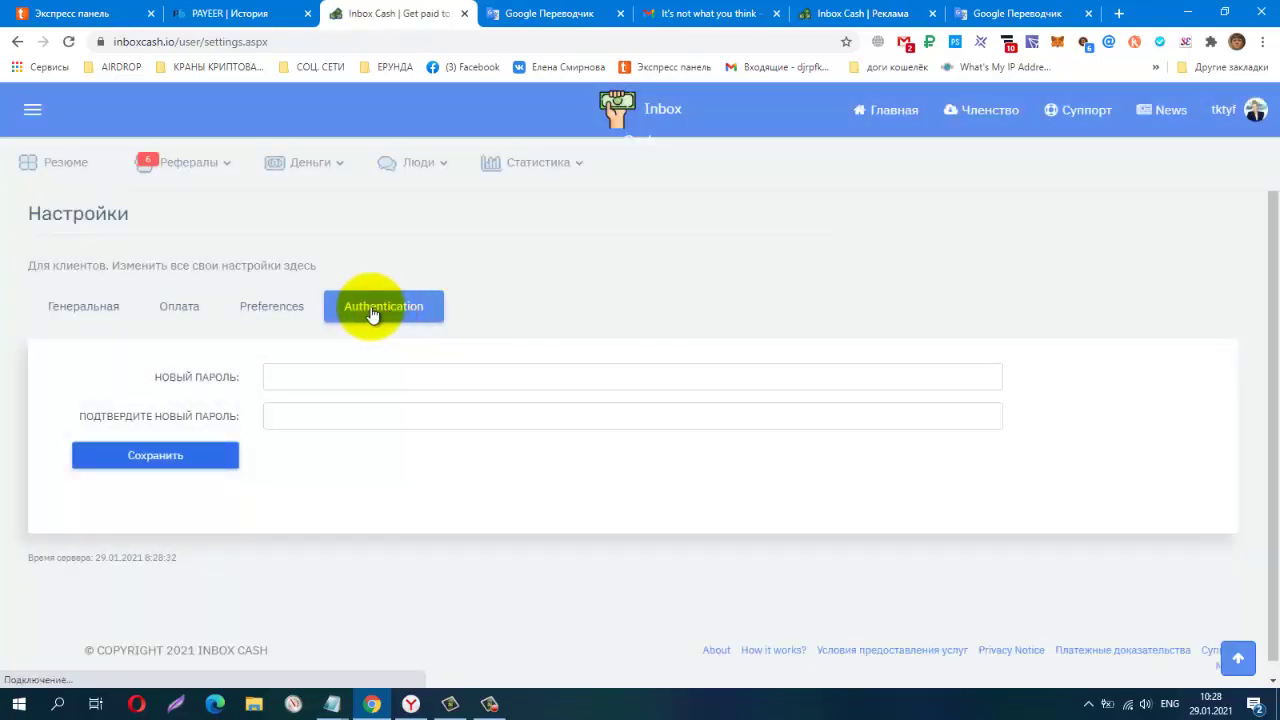
click(272, 307)
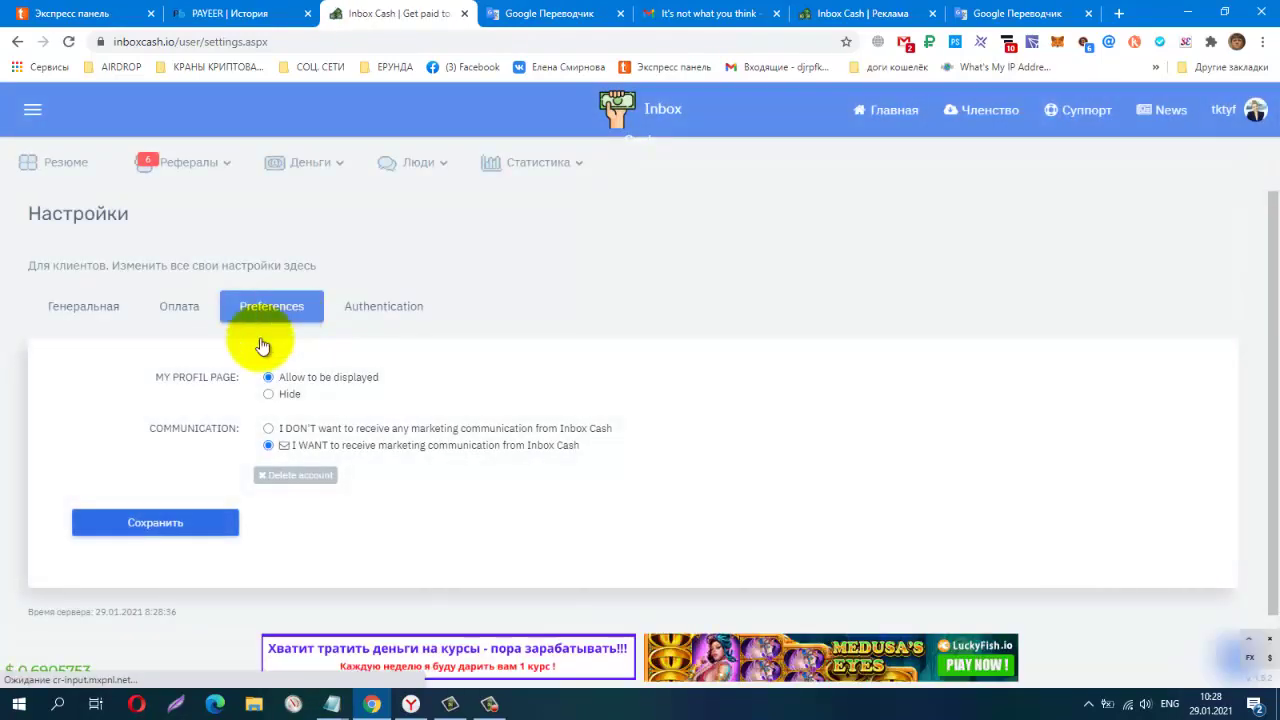
click(194, 314)
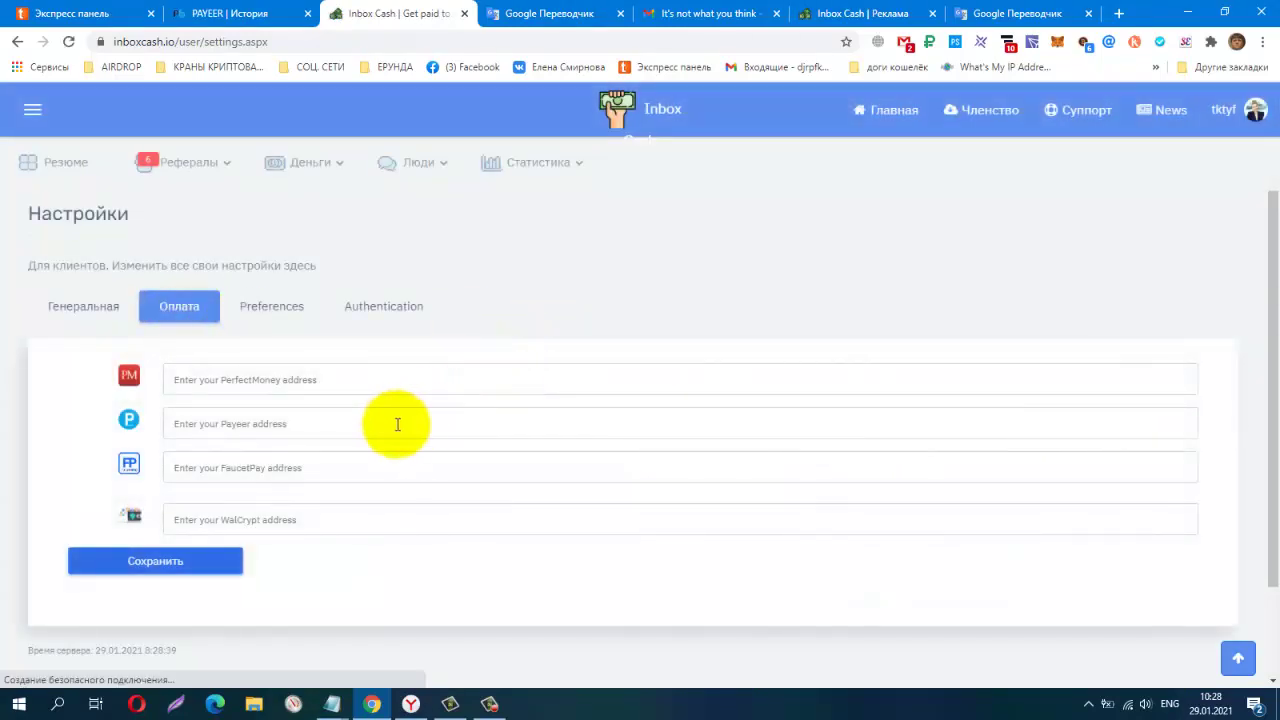
click(382, 416)
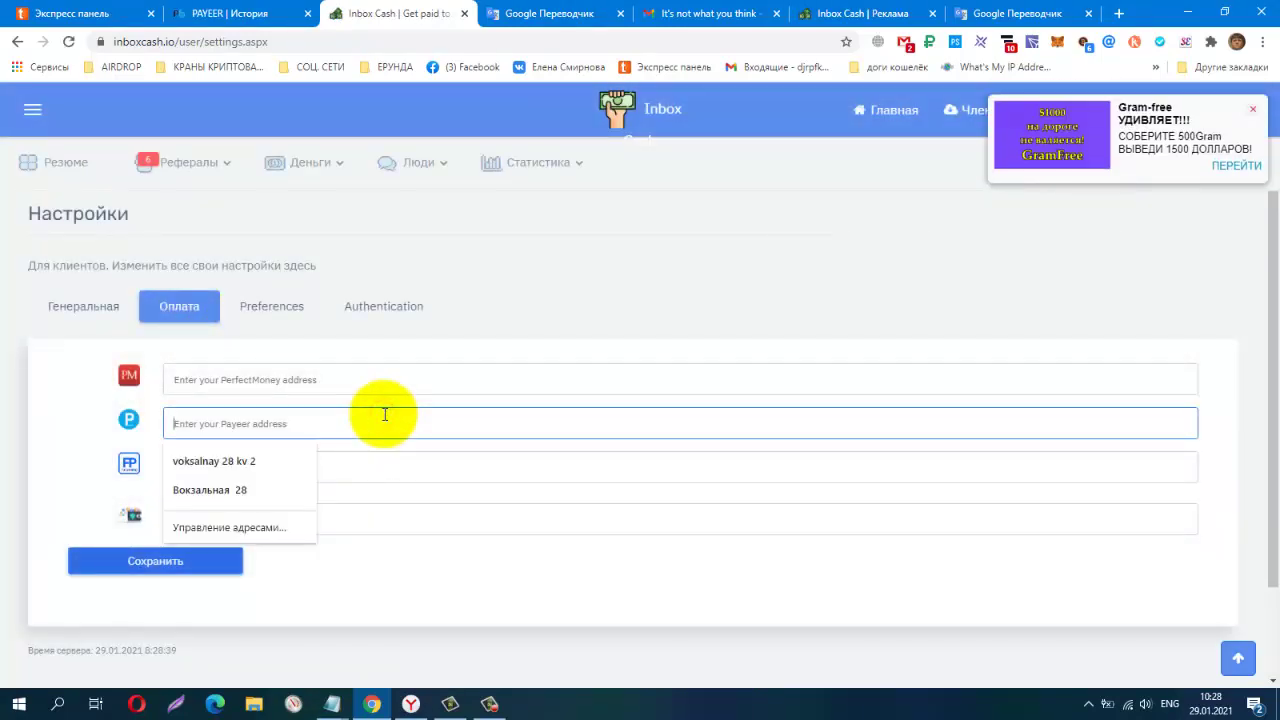
text(P)
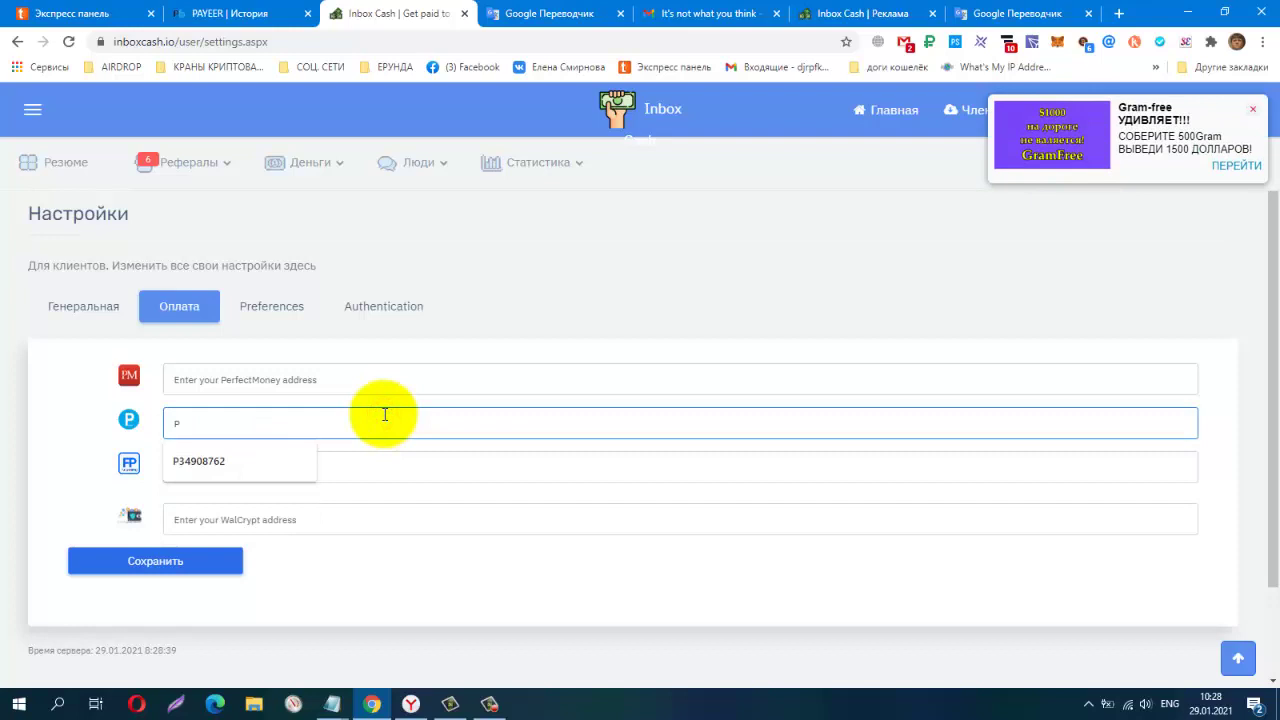
click(280, 455)
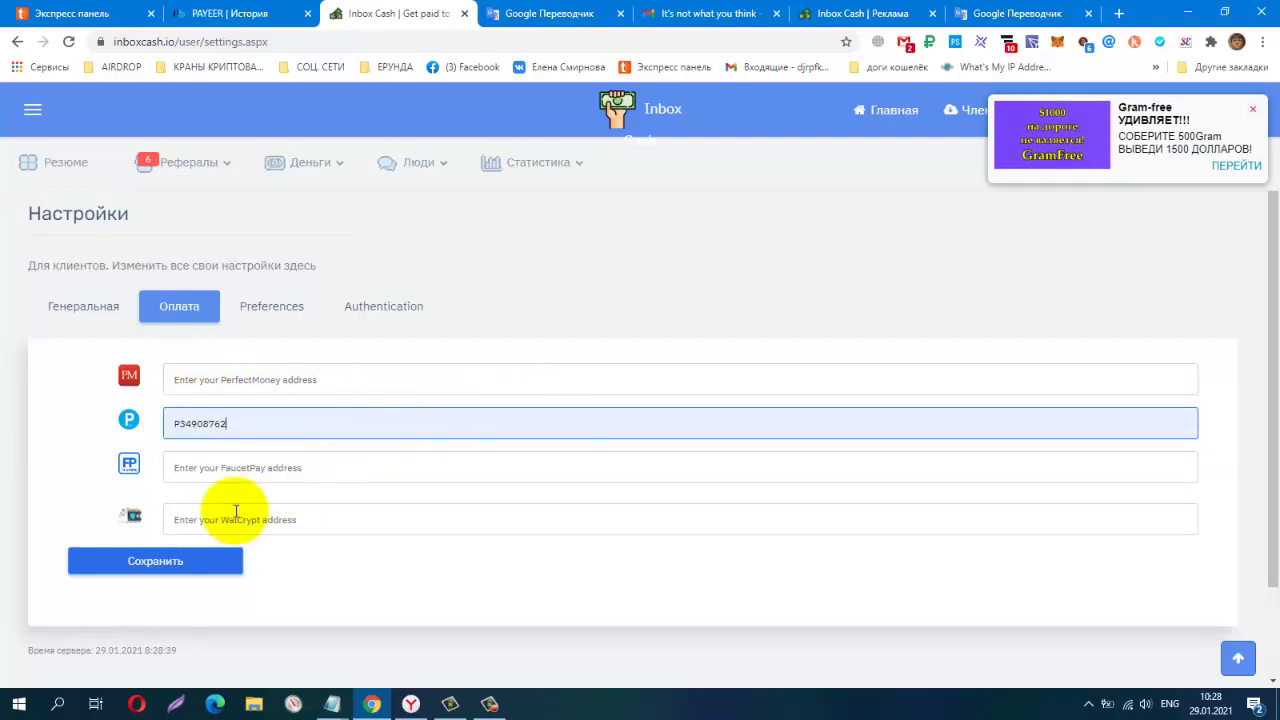
Save the Payeer address, translate the verification page into Russian and switch to Gmail
click(148, 563)
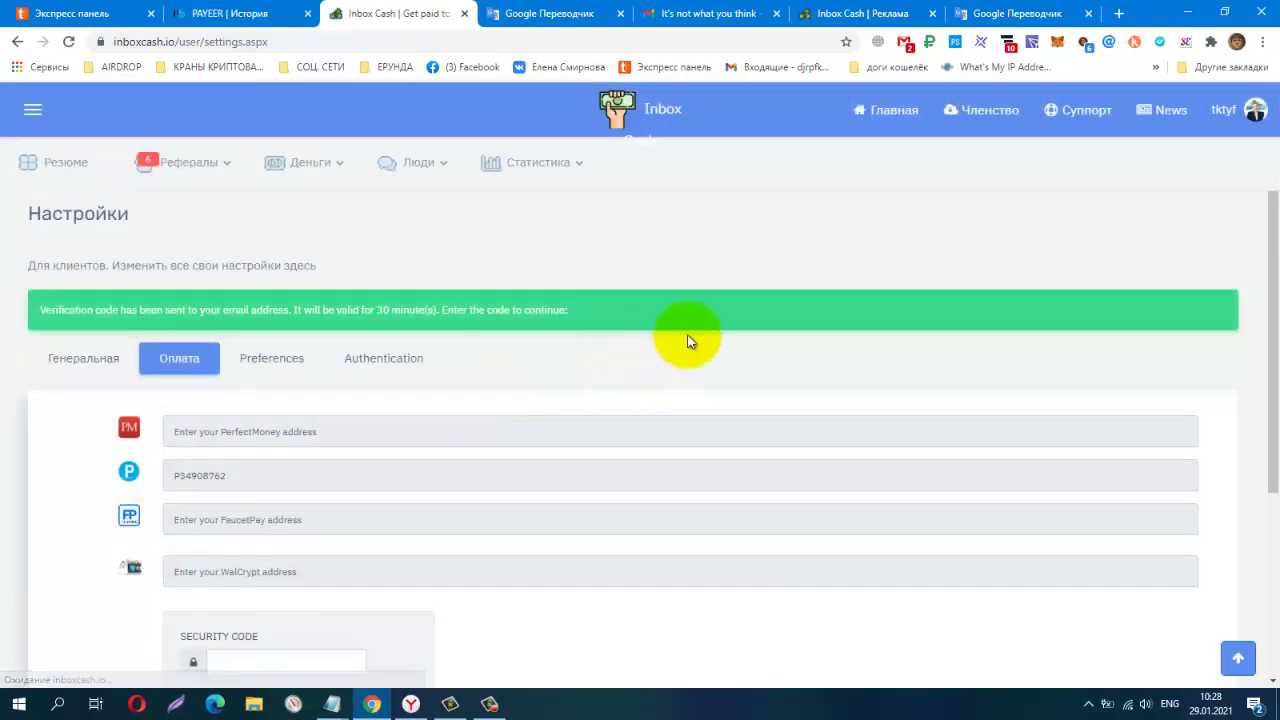
right_click(697, 332)
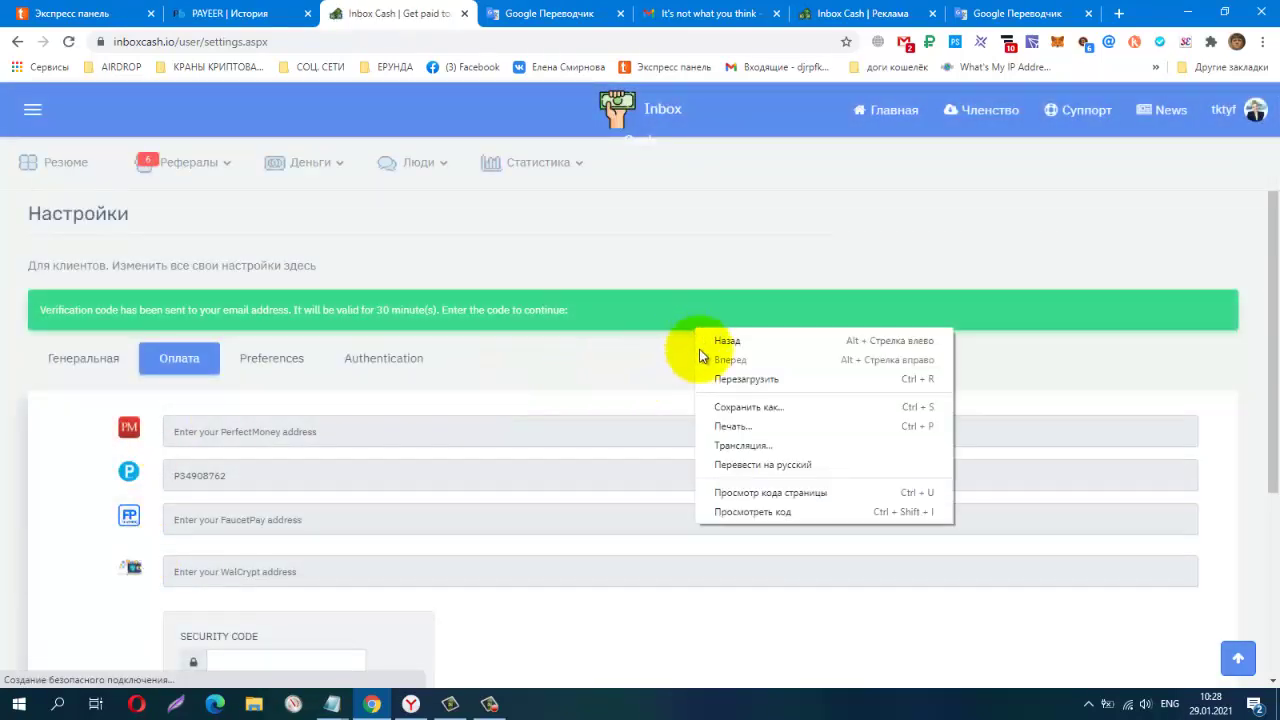
click(729, 465)
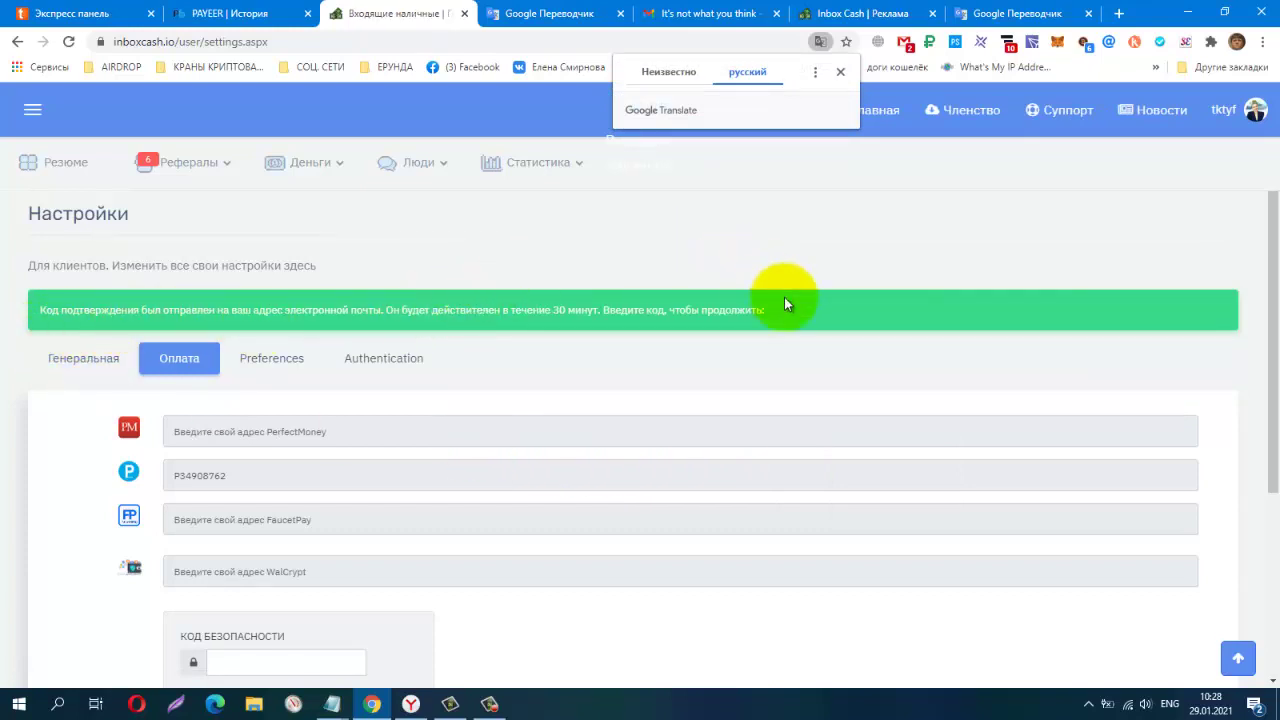
scroll(784, 304, down, 3)
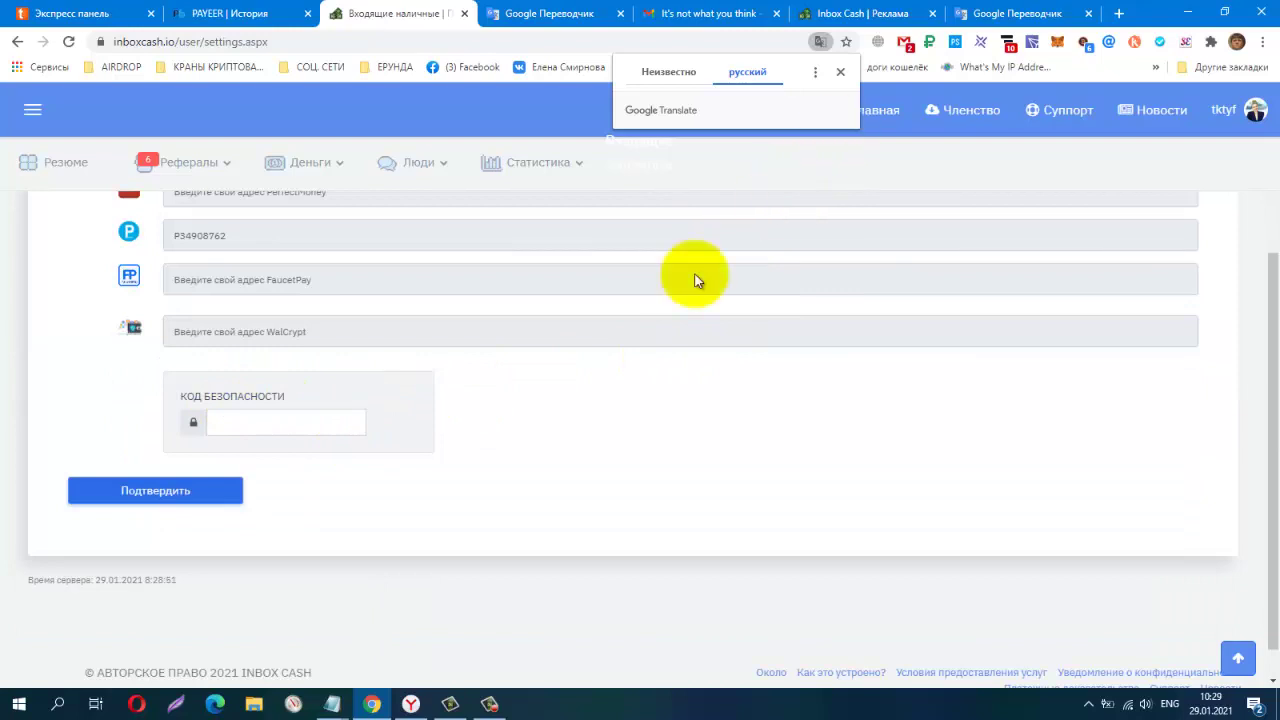
click(912, 48)
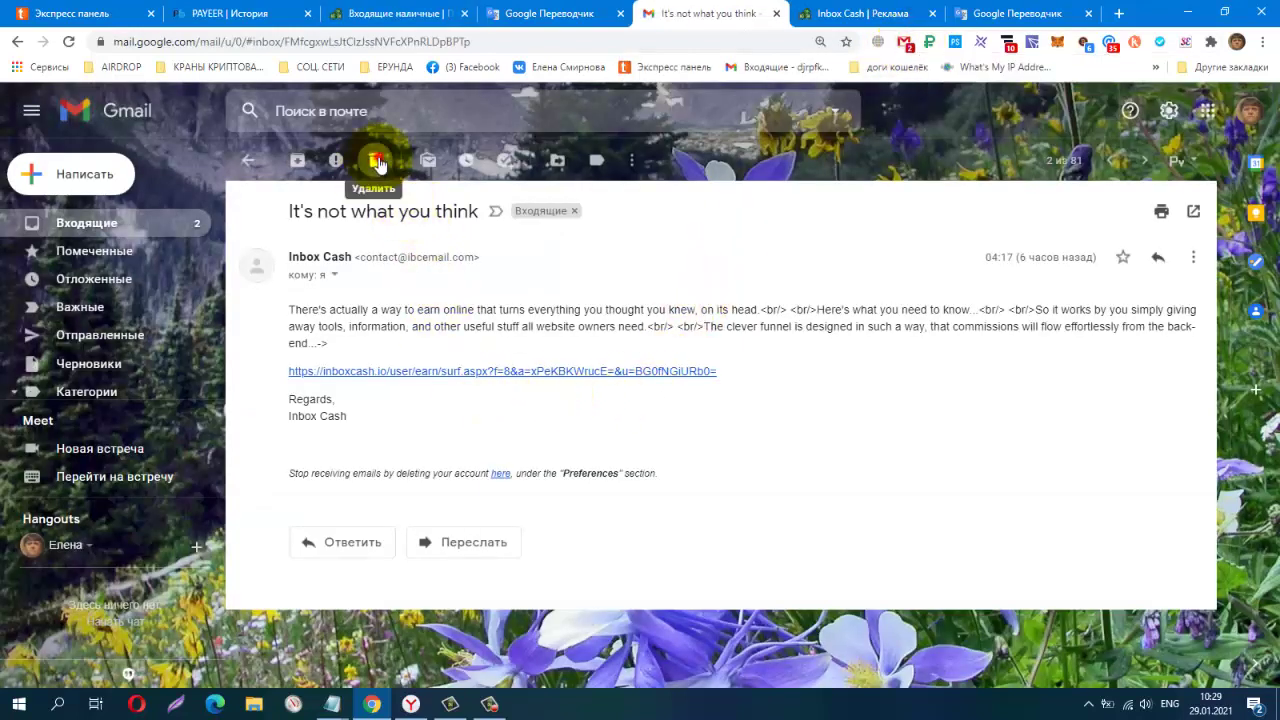
Delete the promo email, open 'Confirm payout address change' and copy the newest security code
click(372, 160)
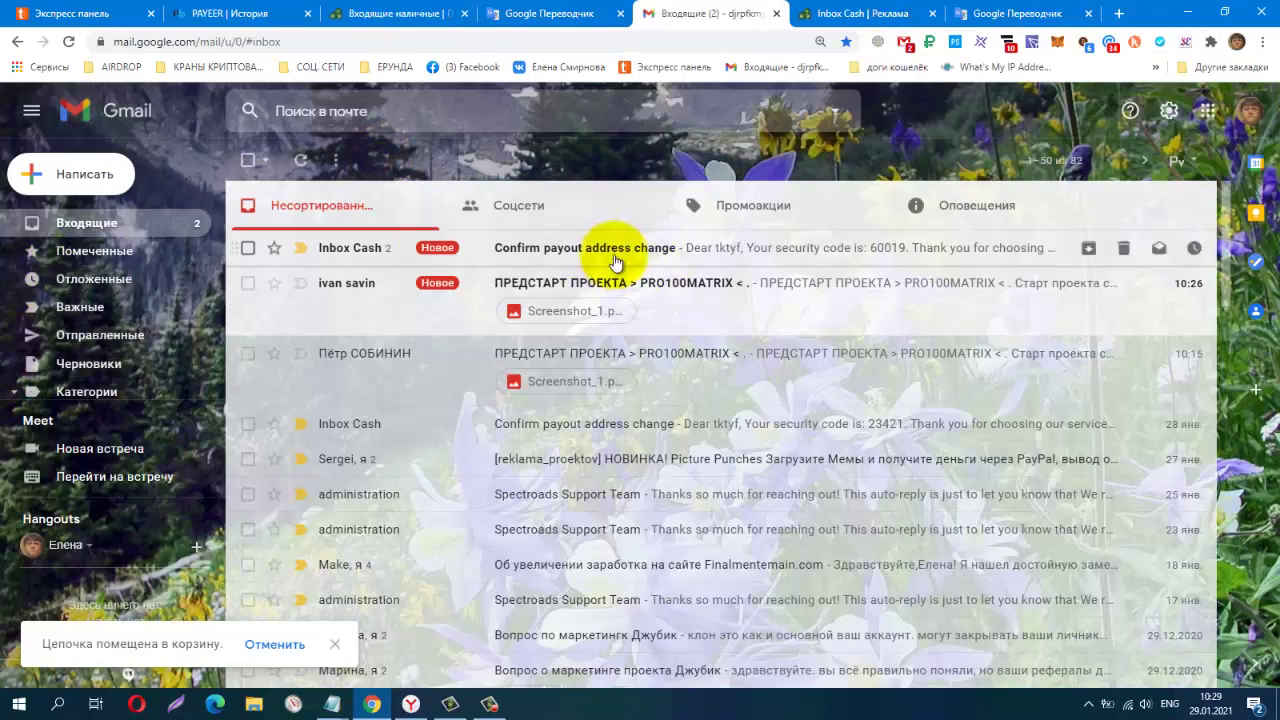
click(618, 259)
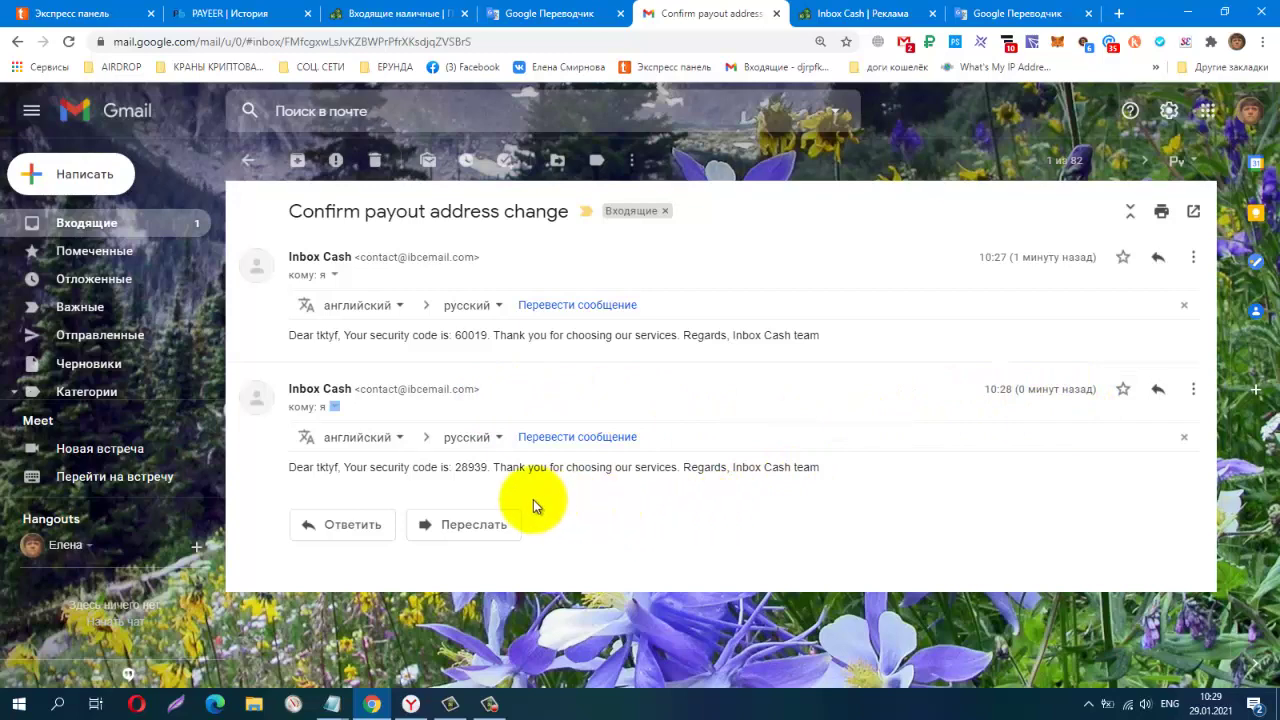
drag(457, 470, 484, 467)
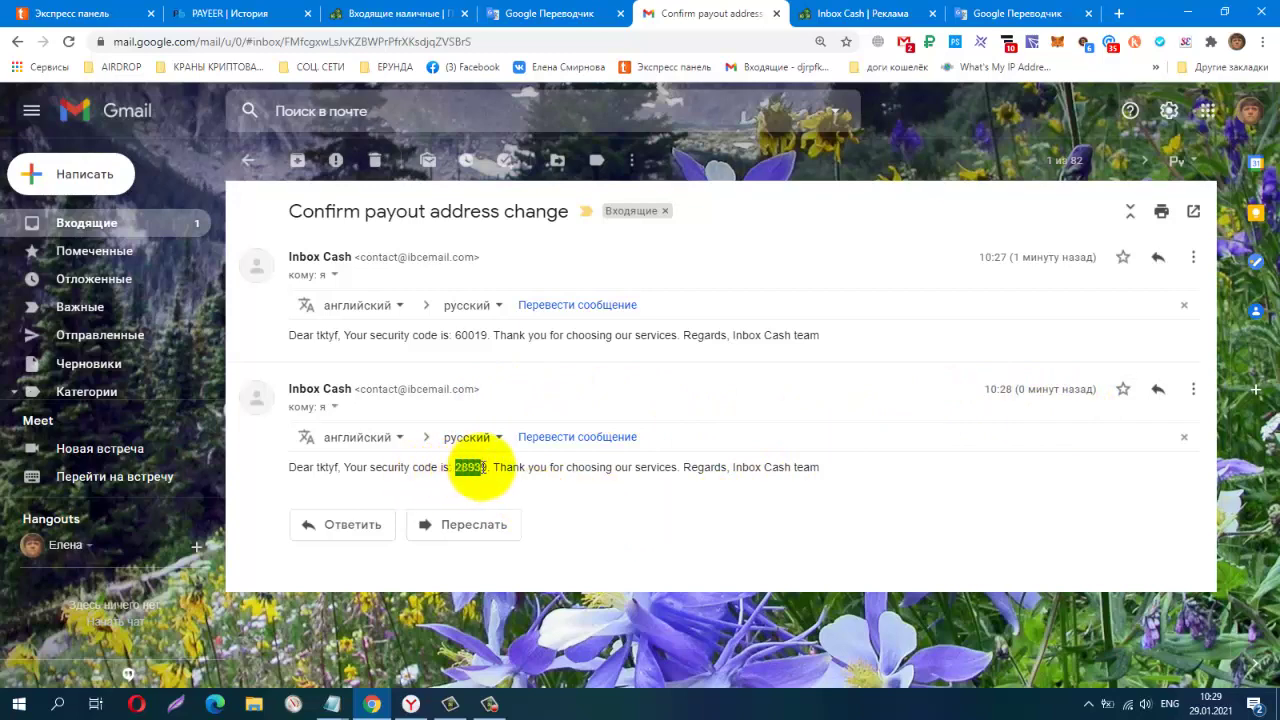
right_click(460, 471)
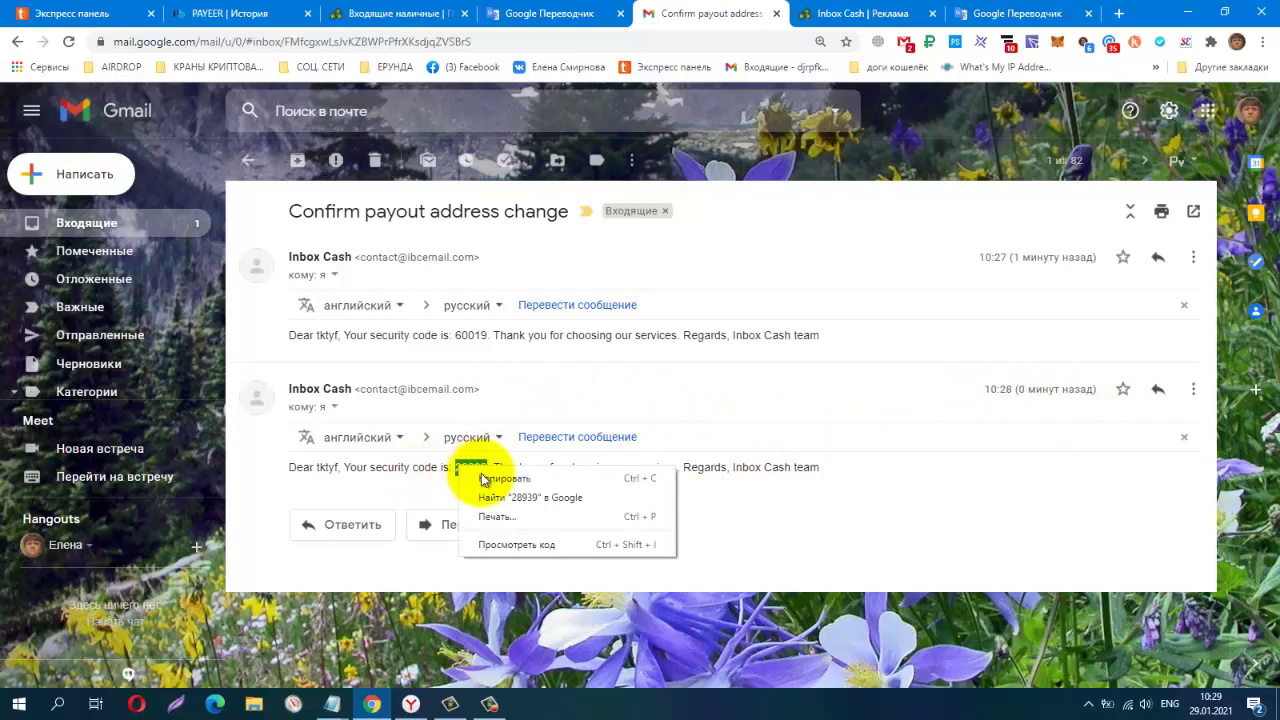
click(478, 478)
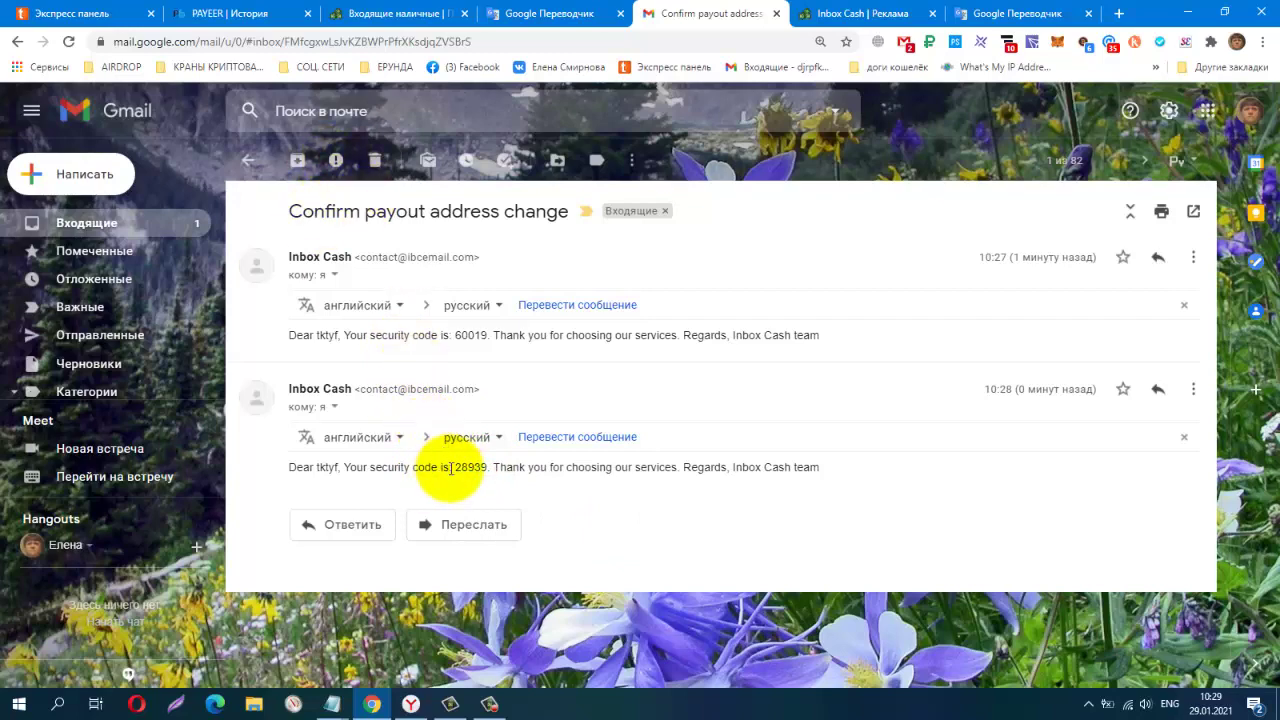
drag(456, 470, 484, 472)
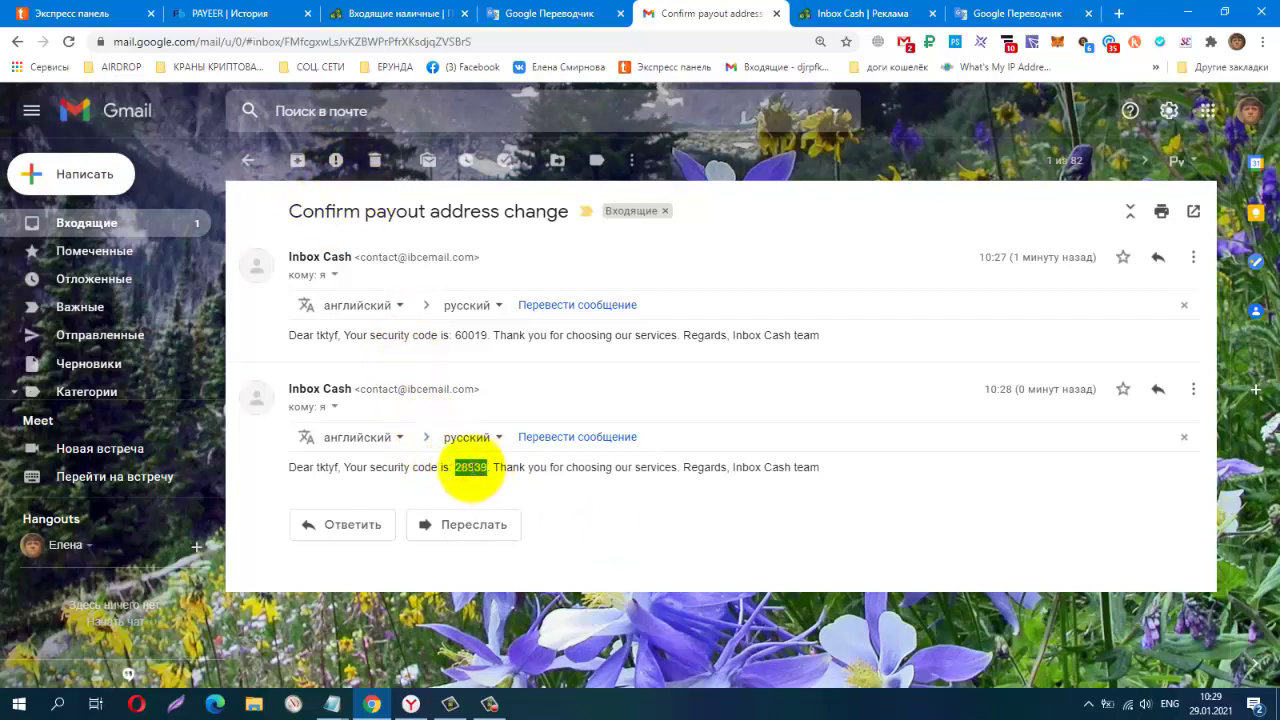
right_click(473, 474)
click(500, 484)
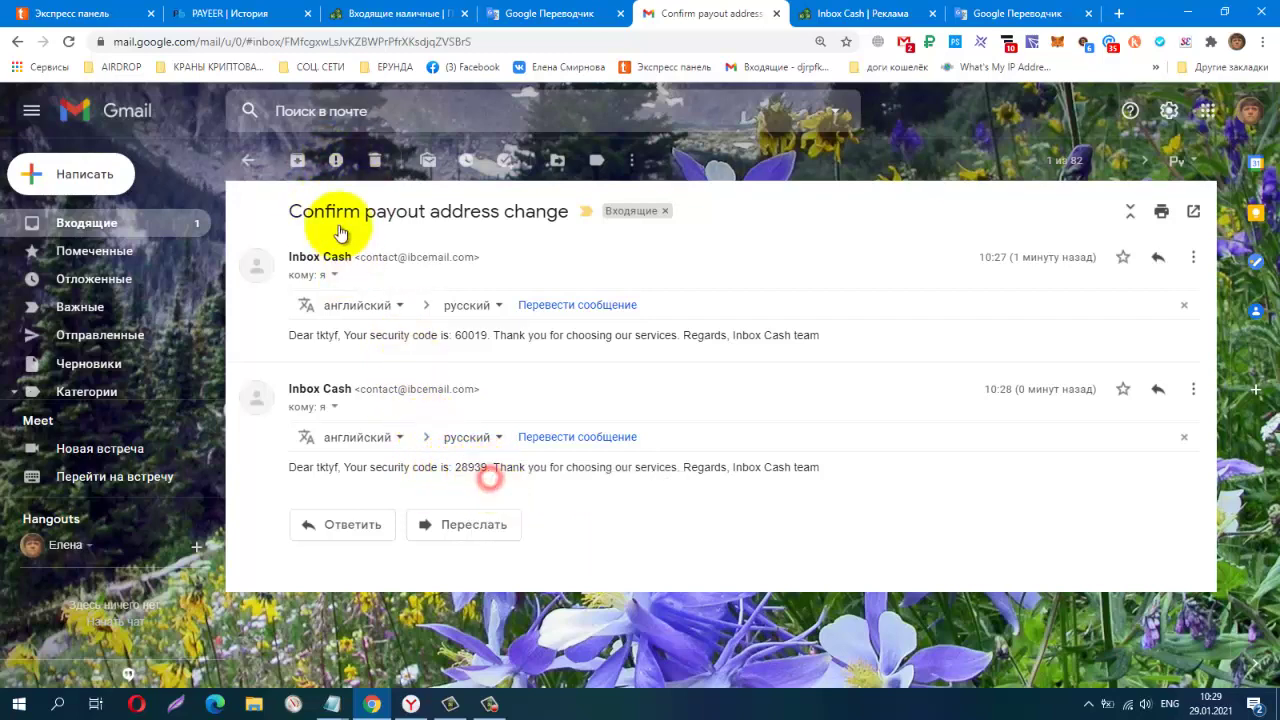
click(398, 14)
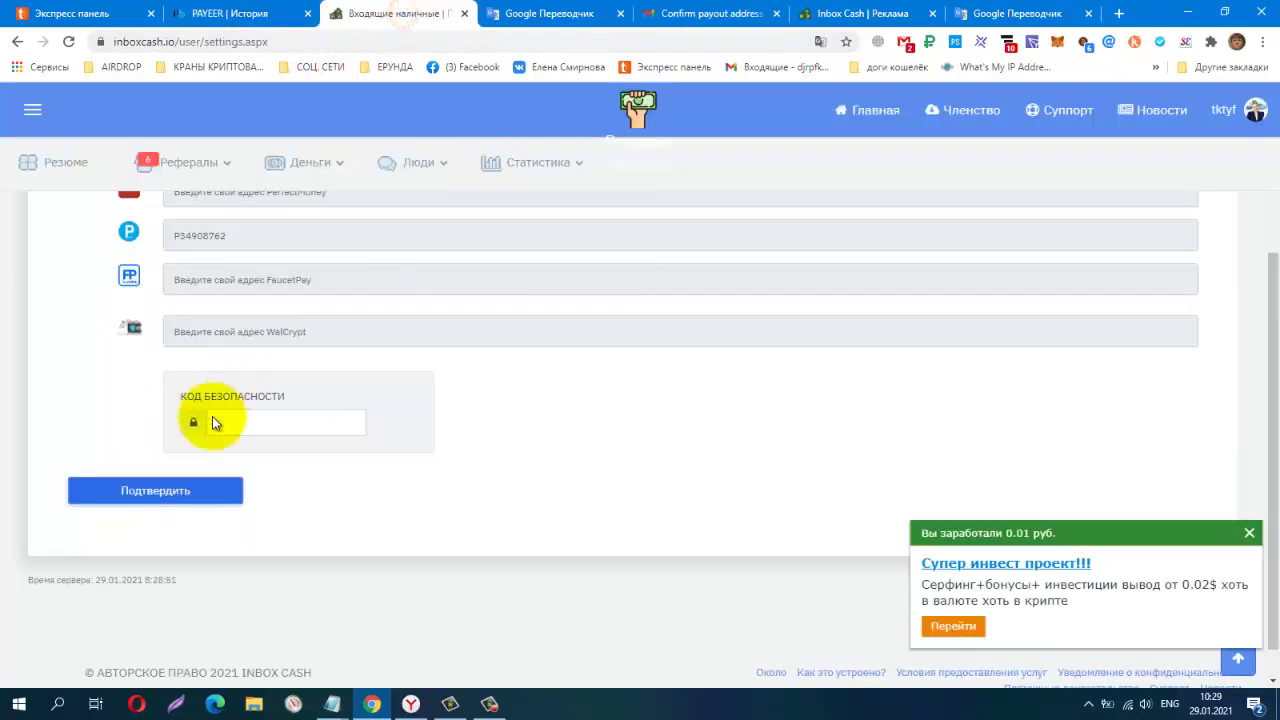
Paste the security code, confirm the payout address change and return to the dashboard
right_click(284, 425)
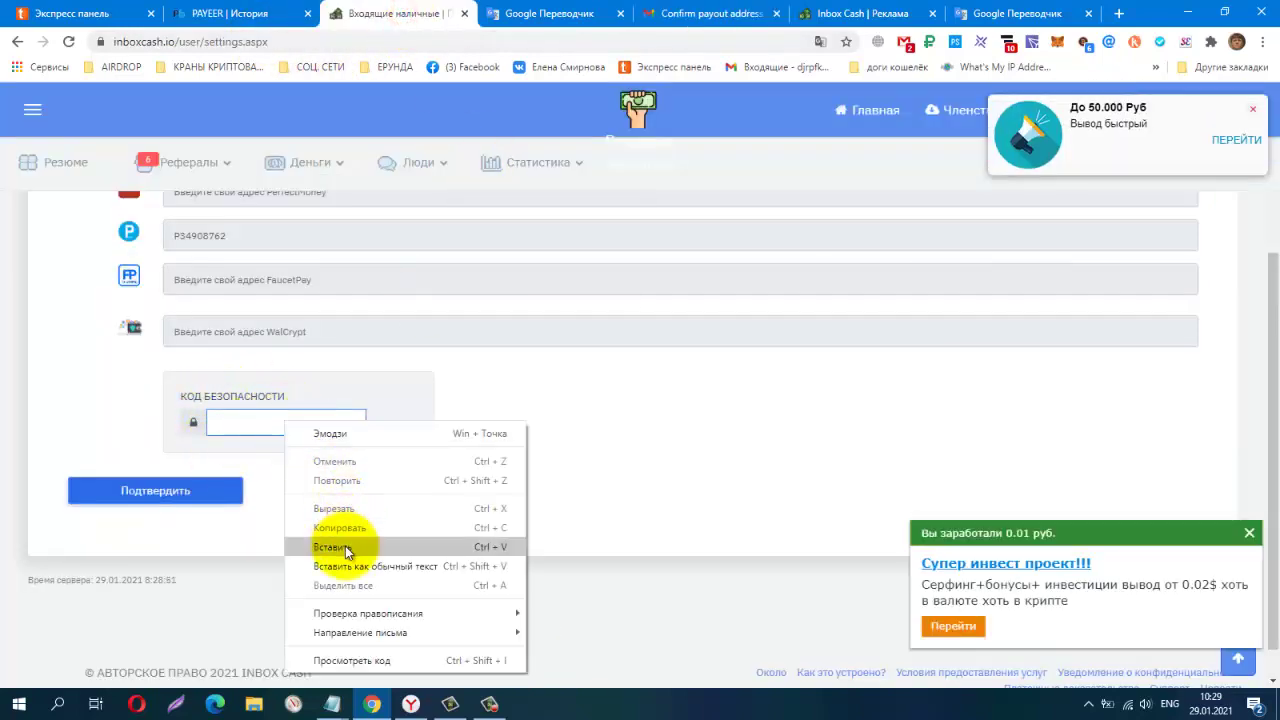
click(331, 543)
click(141, 494)
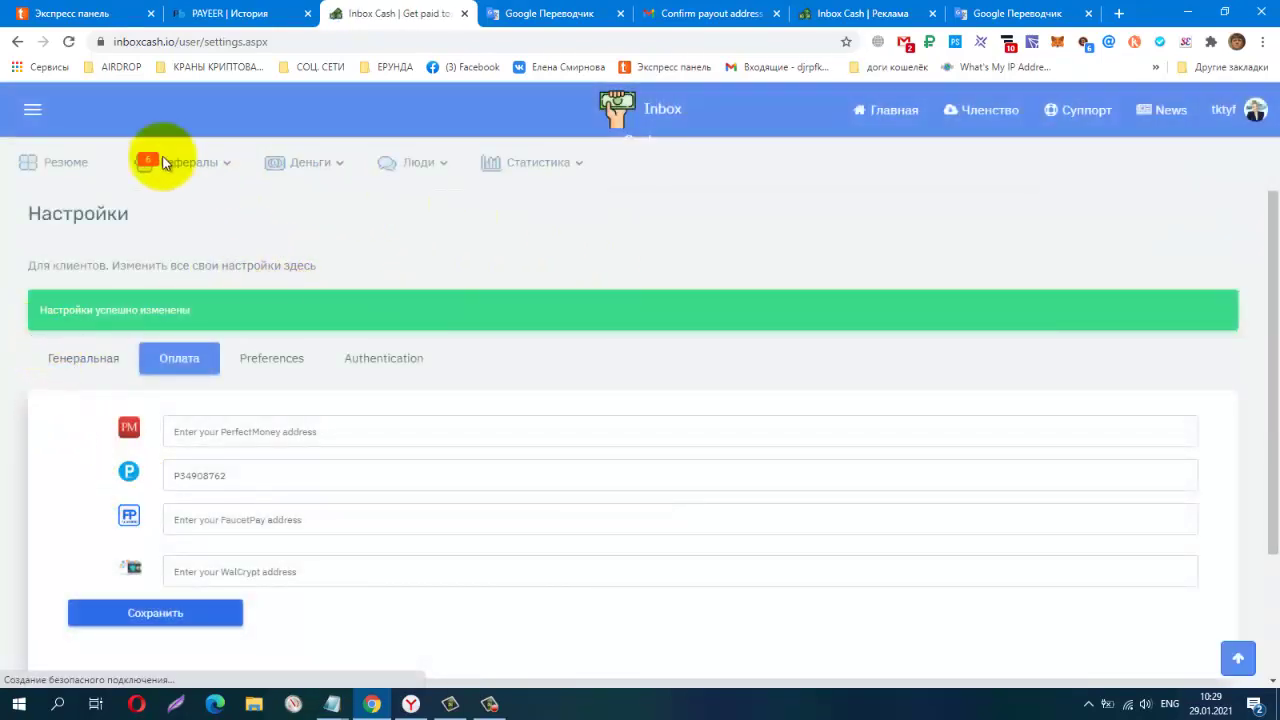
click(97, 167)
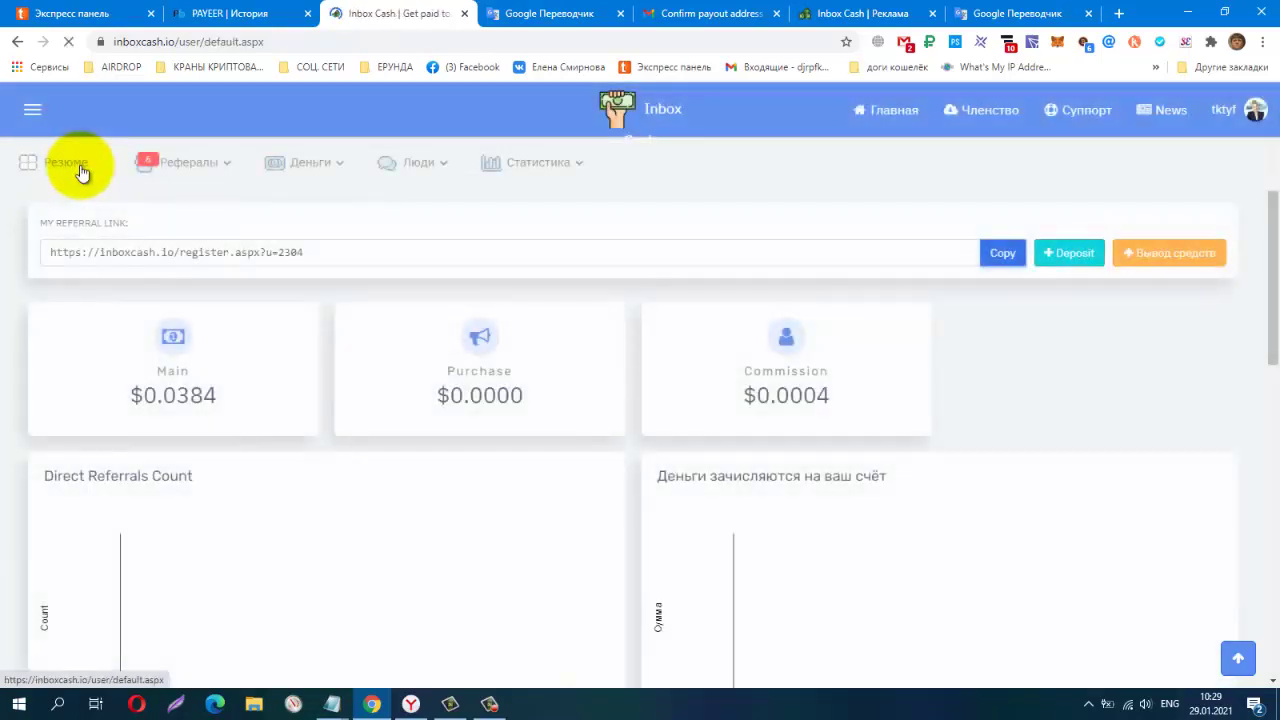
Open the withdrawal form and choose Payeer as the payout method
click(1157, 258)
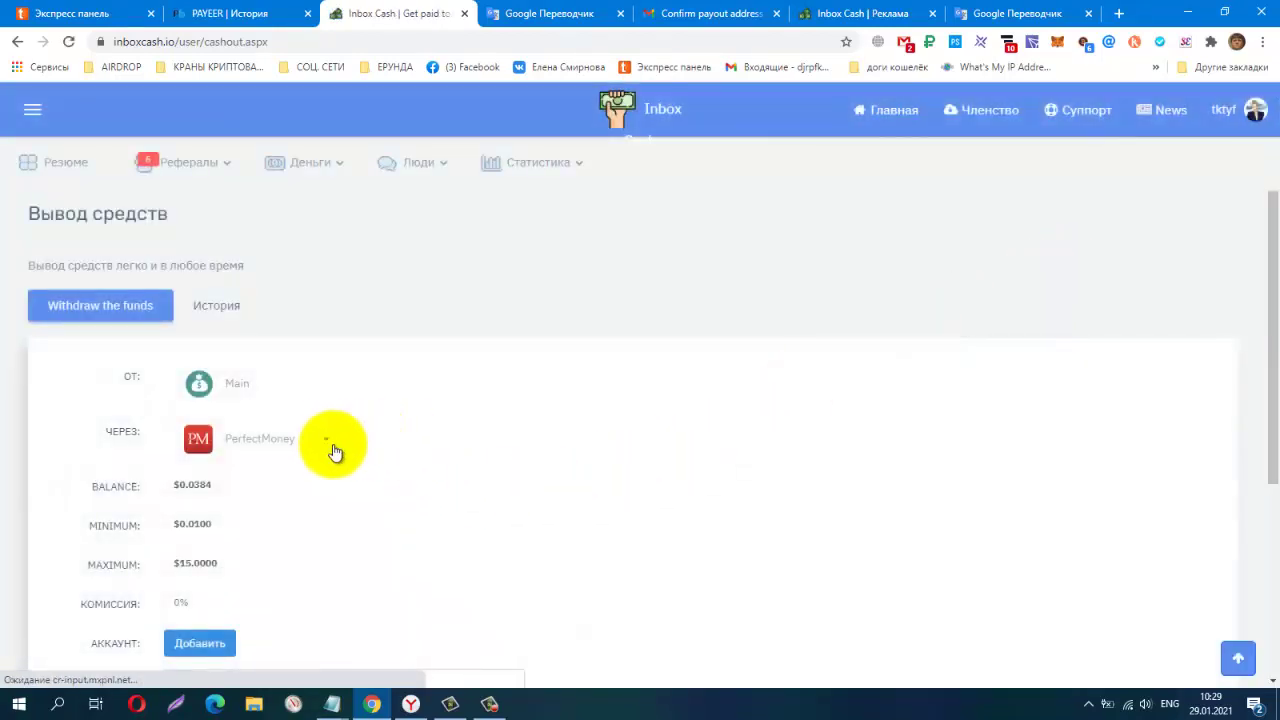
click(329, 450)
click(280, 489)
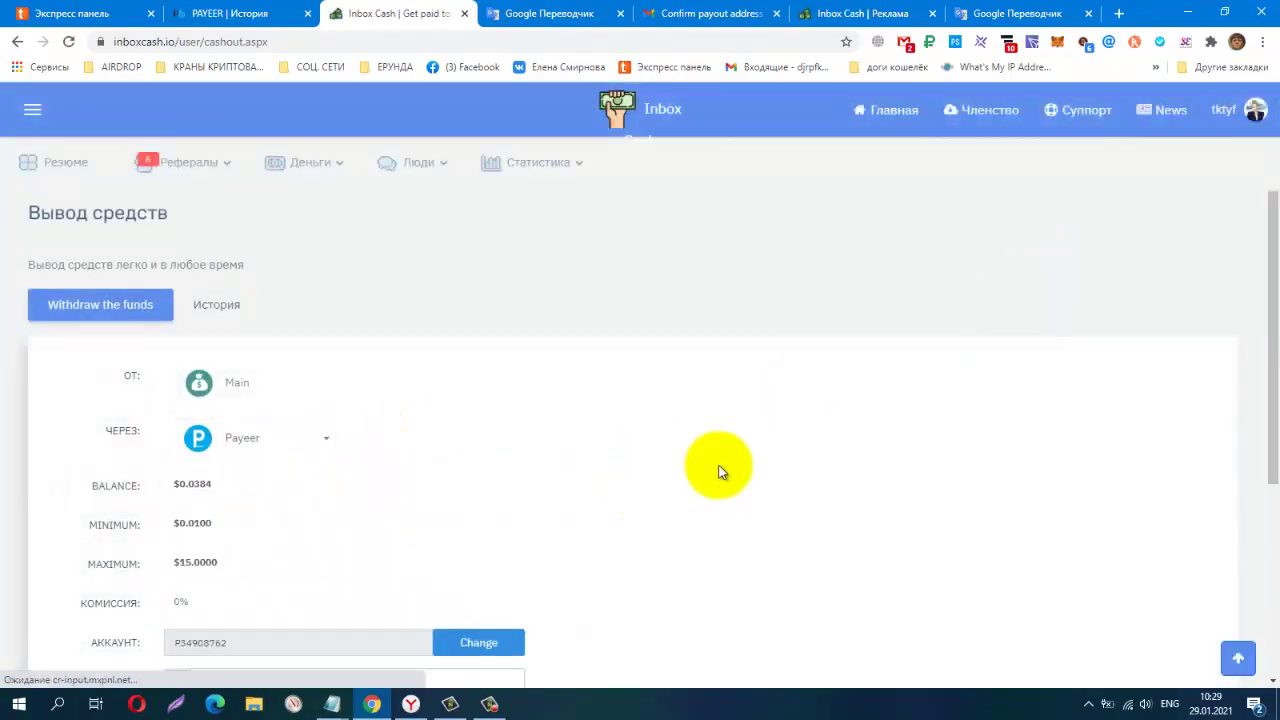
scroll(181, 467, down, 2)
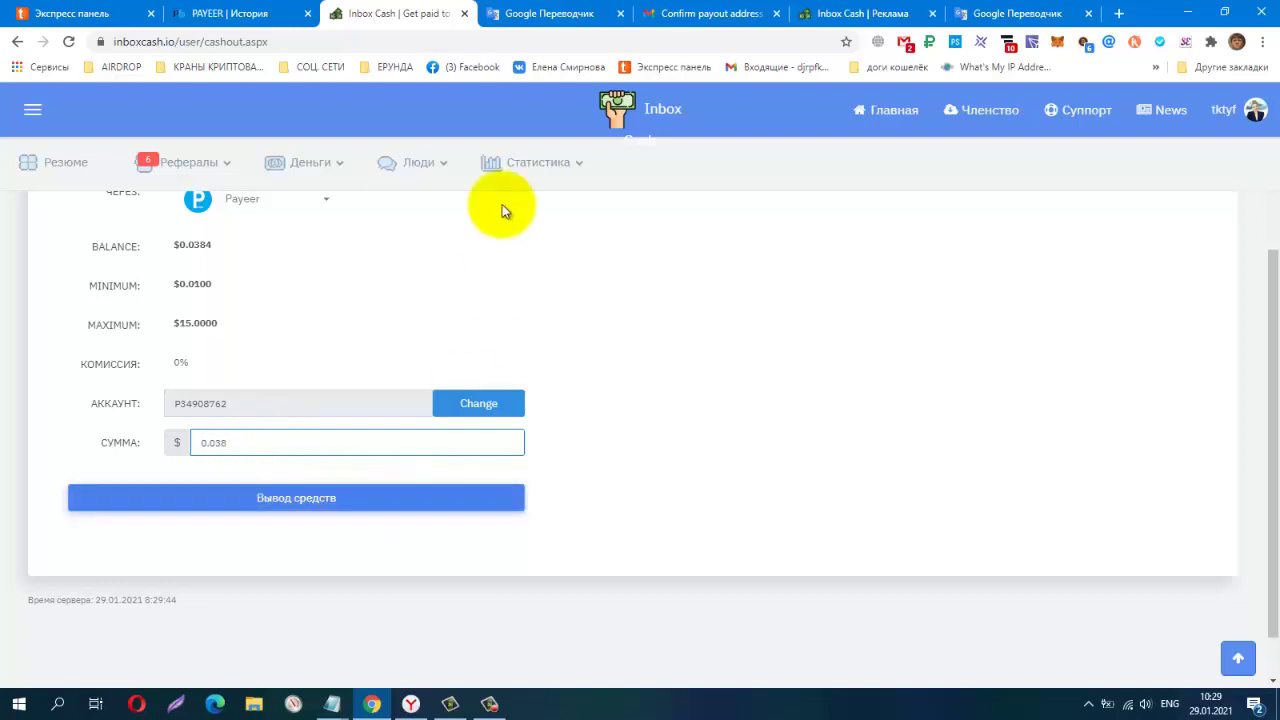
Delete the old payout-address confirmation email in Gmail
click(709, 18)
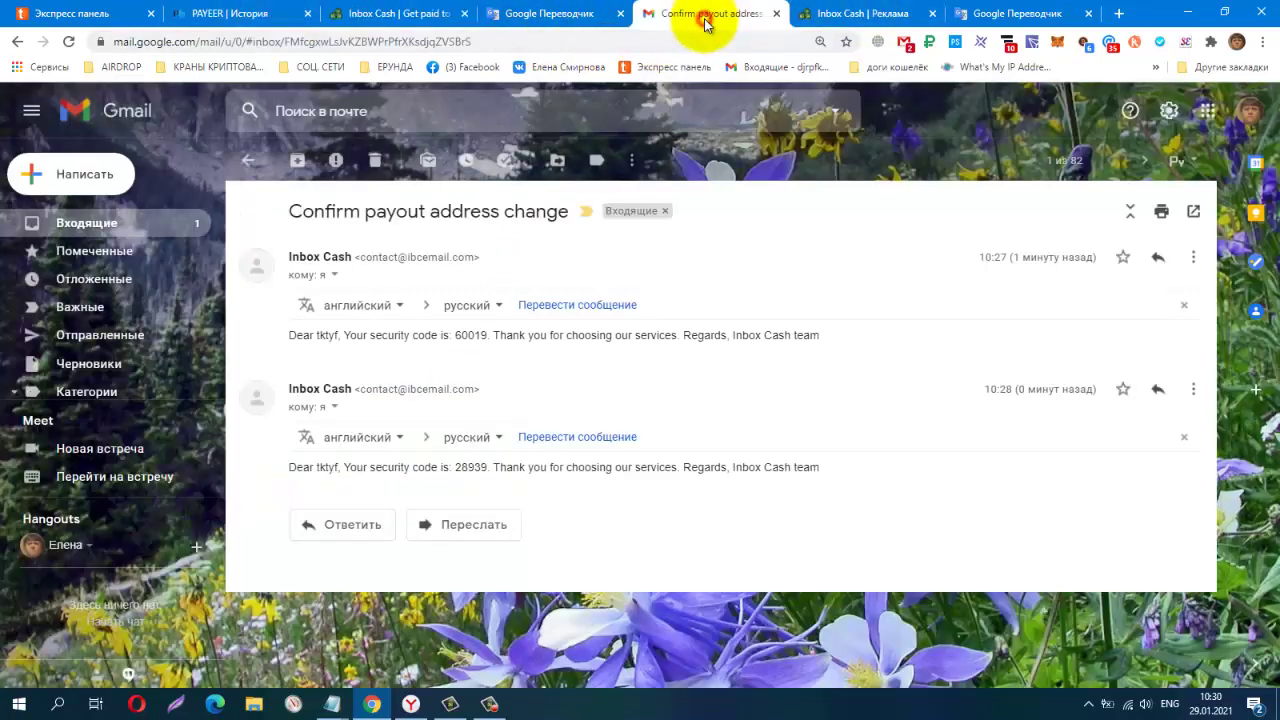
click(374, 161)
click(385, 14)
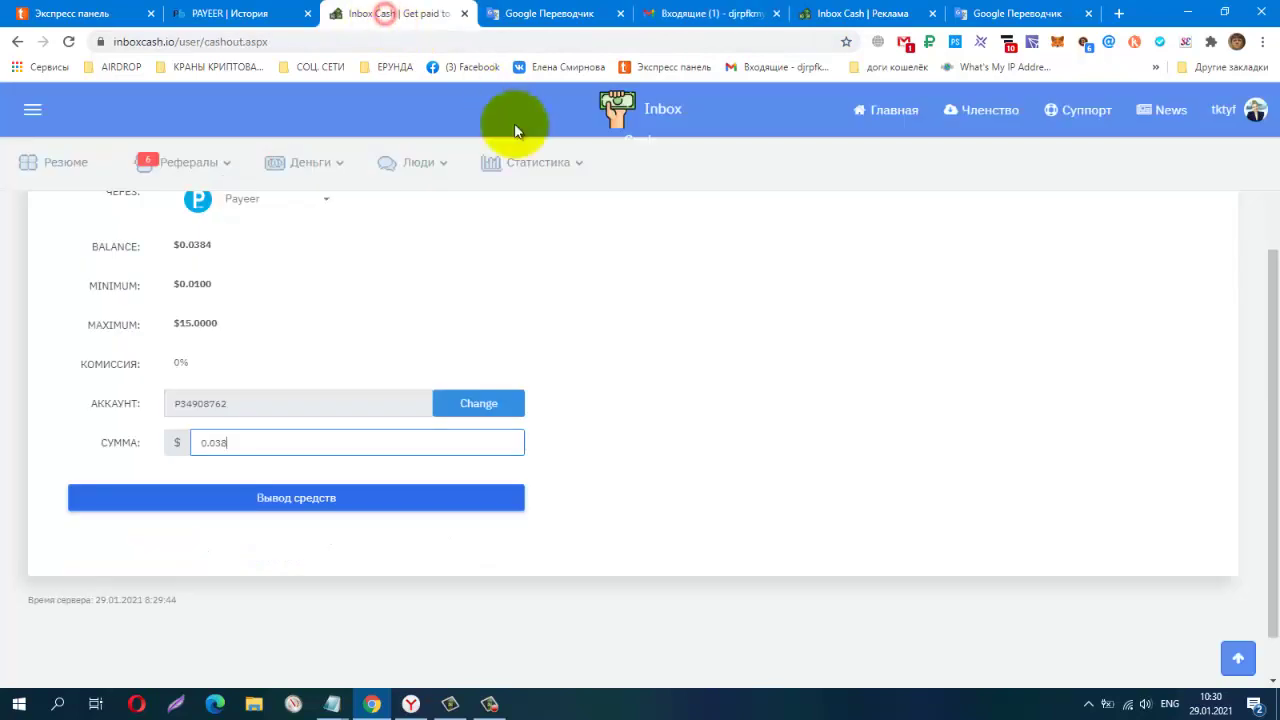
Submit the $0.038 withdrawal to the saved Payeer wallet and confirm it in the modal
click(288, 498)
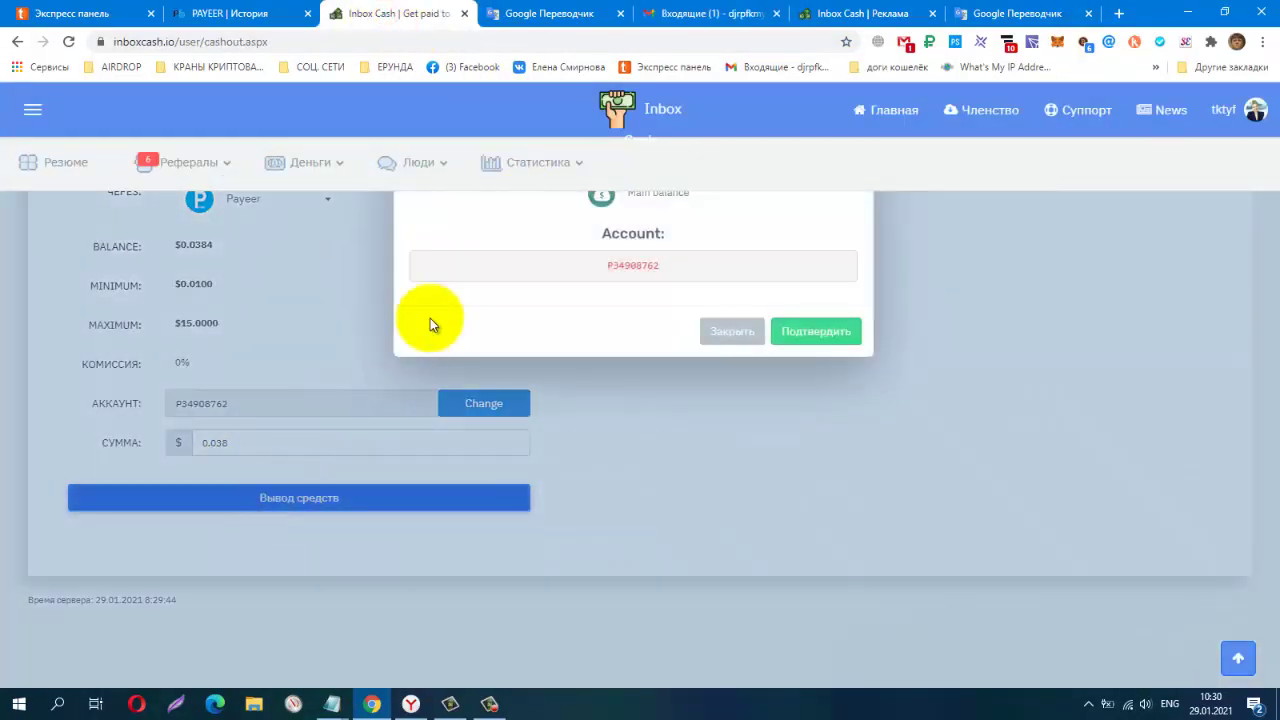
click(812, 333)
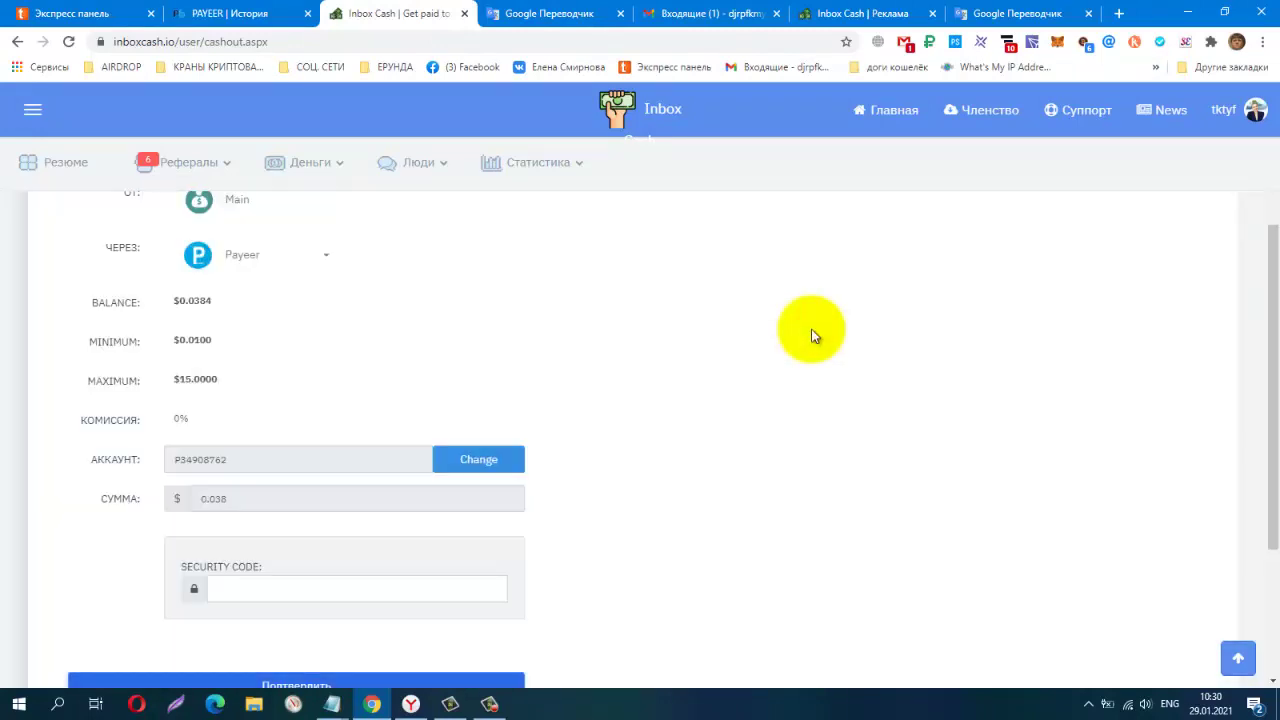
scroll(806, 334, down, 2)
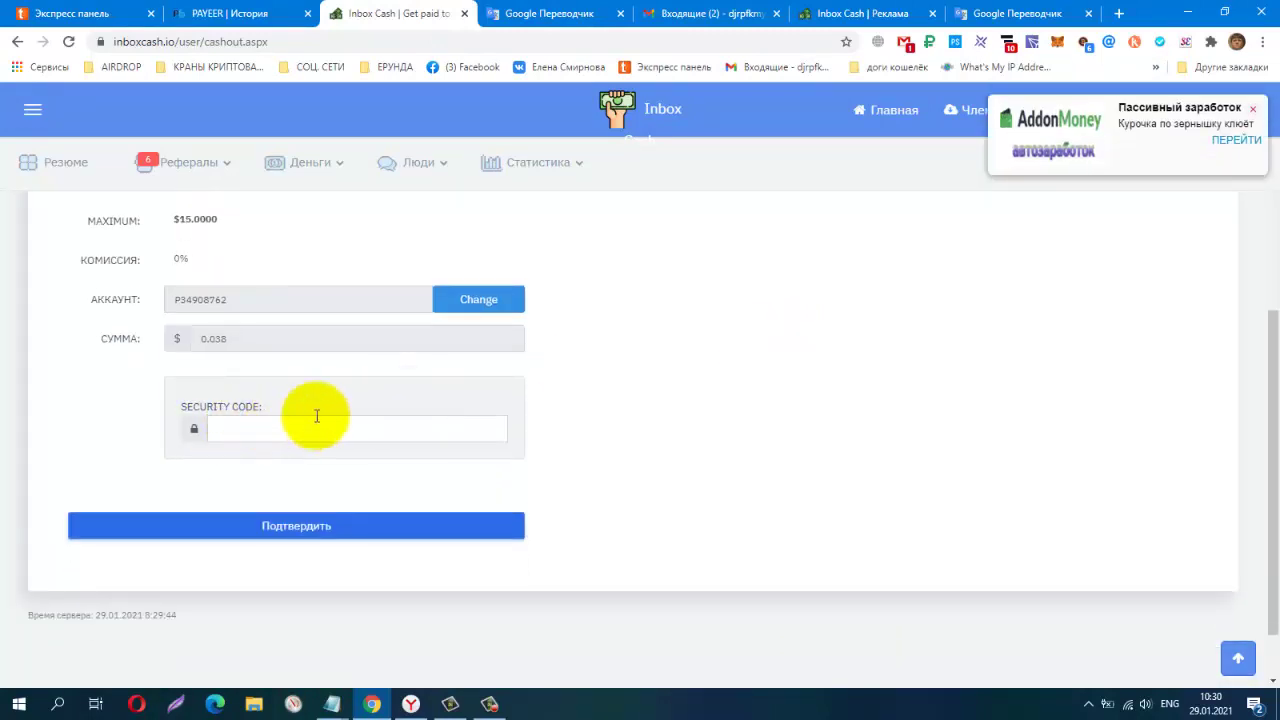
click(905, 45)
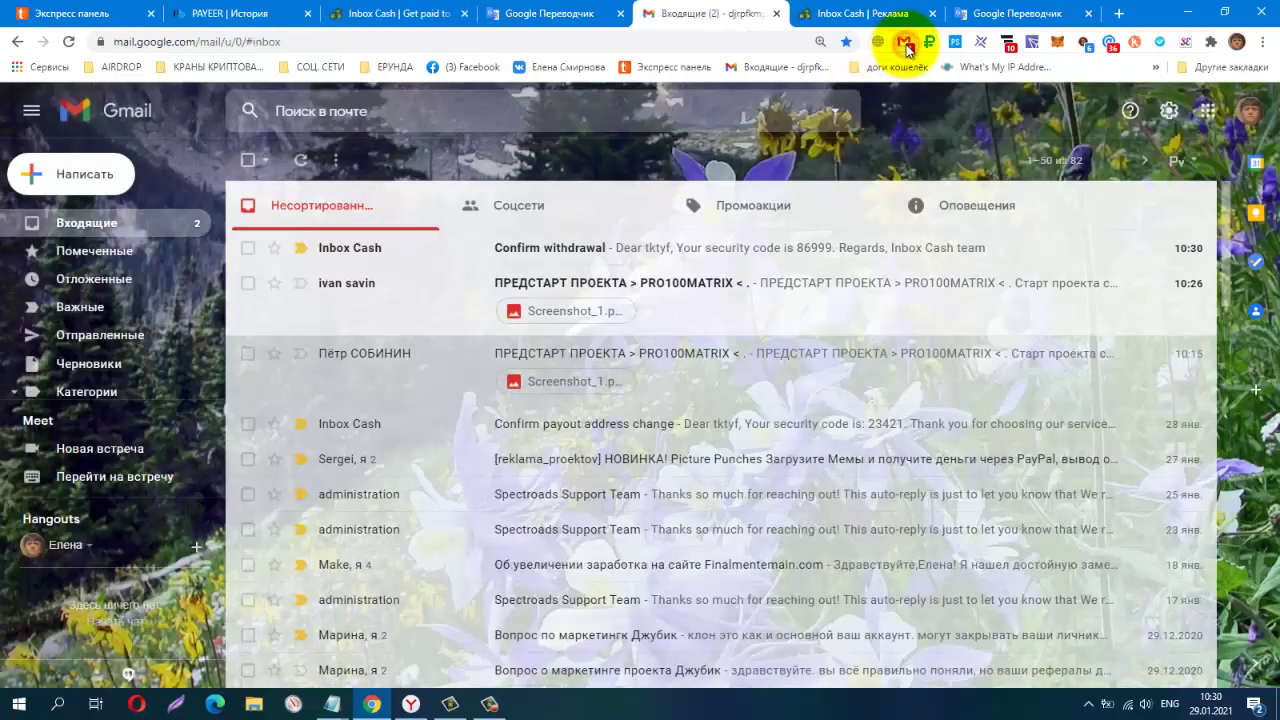
Copy the security code from Gmail's 'Confirm withdrawal' email for the Inbox Cash form
click(720, 247)
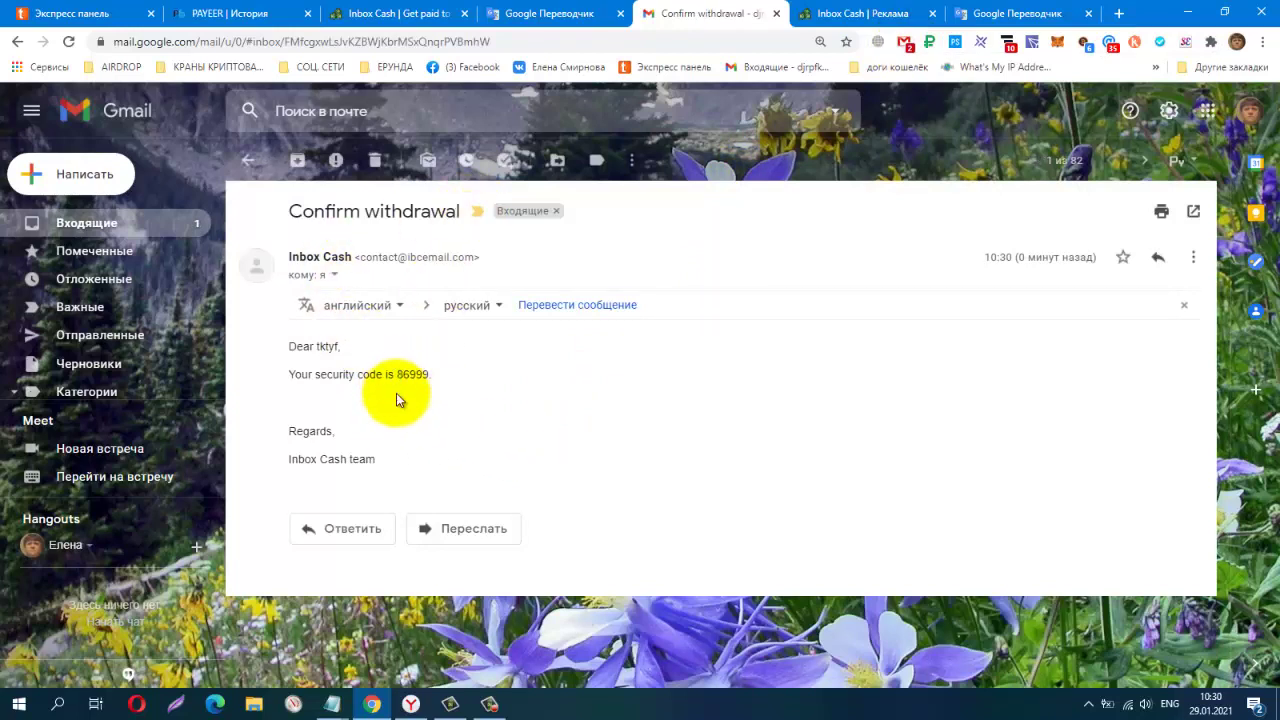
drag(397, 375, 408, 376)
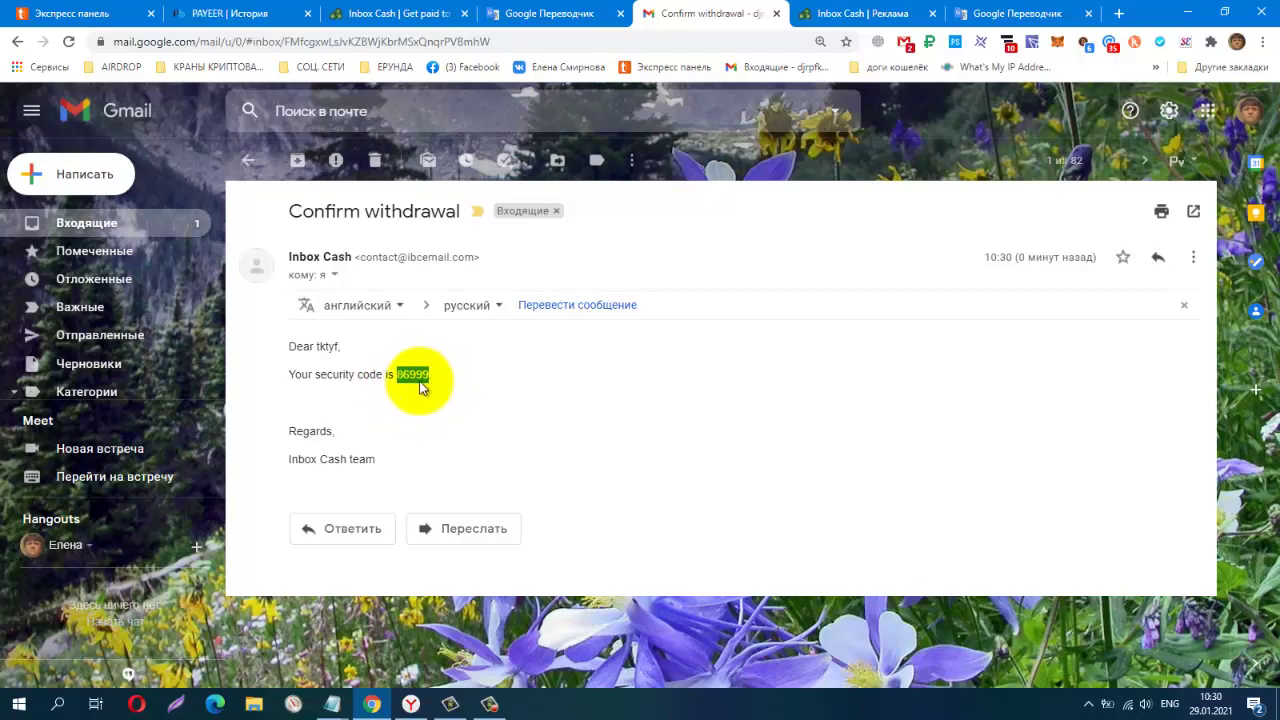
right_click(418, 384)
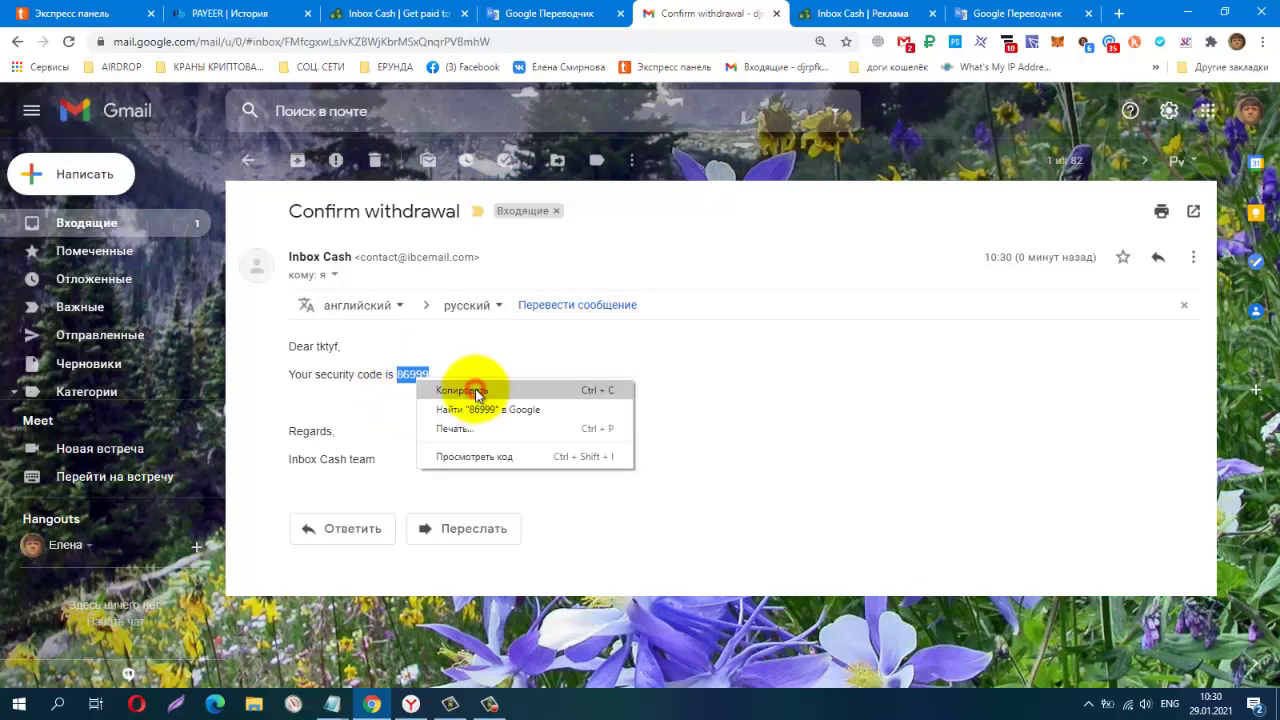
click(470, 390)
click(335, 13)
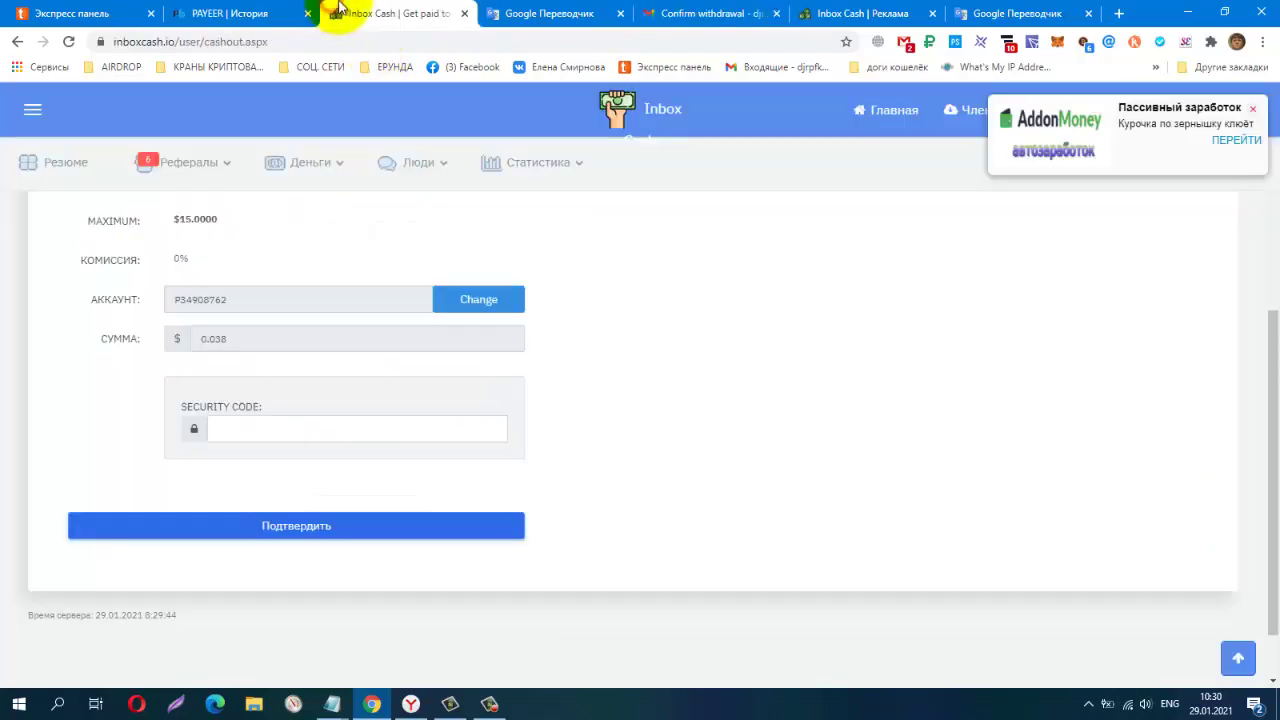
Paste the copied security code and confirm the $0.038 Payeer payout
right_click(276, 432)
click(310, 561)
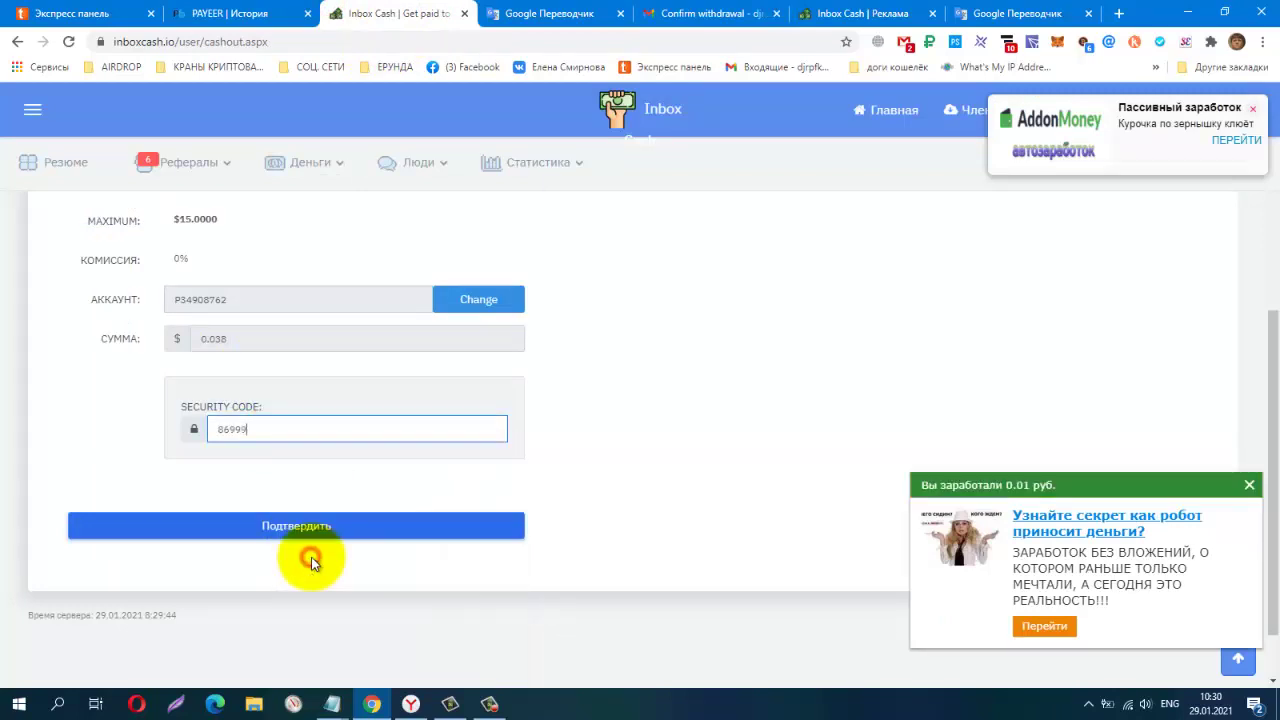
click(278, 530)
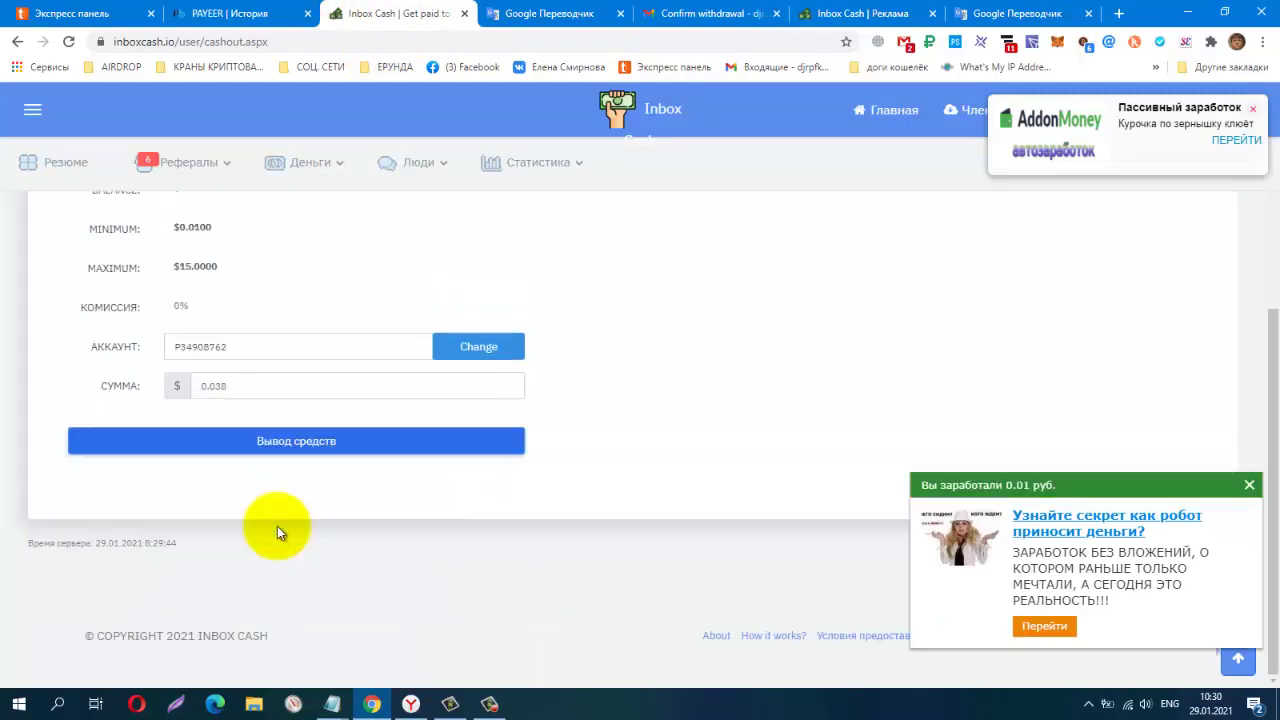
click(518, 442)
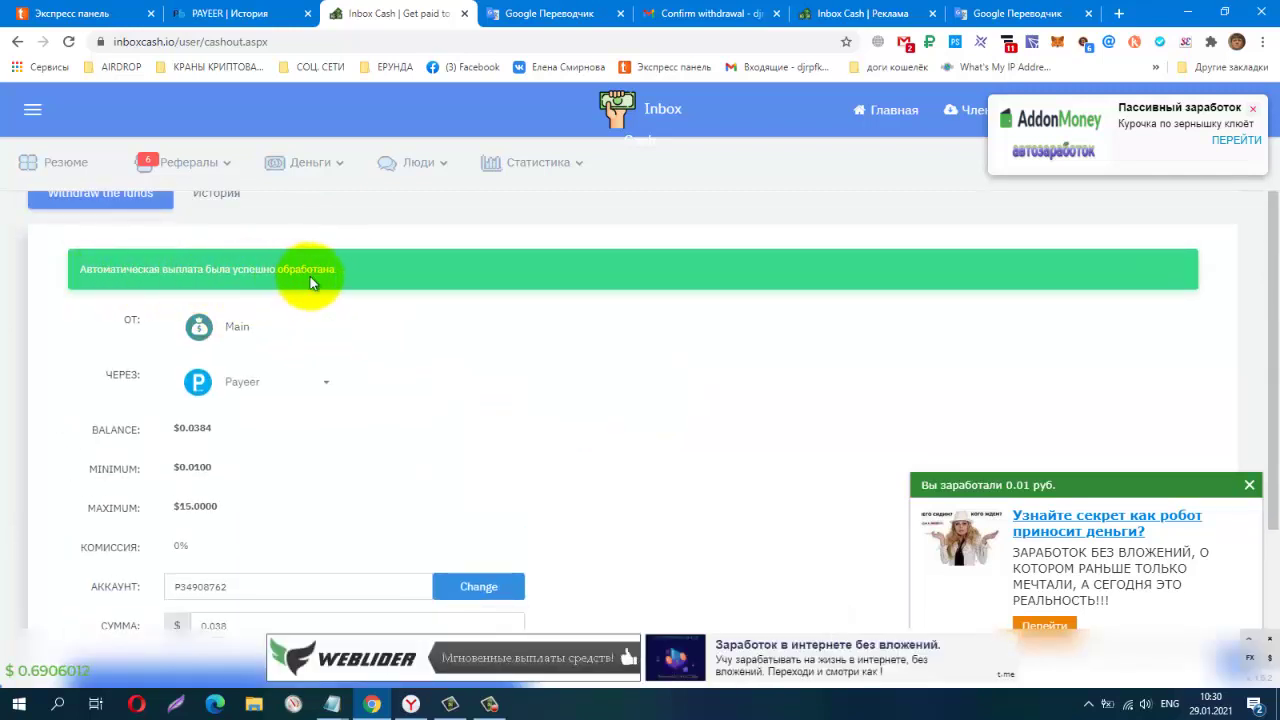
Reload Payeer's history and open the new 29 Jan 2021 10:30 incoming $0.02 transfer
click(238, 10)
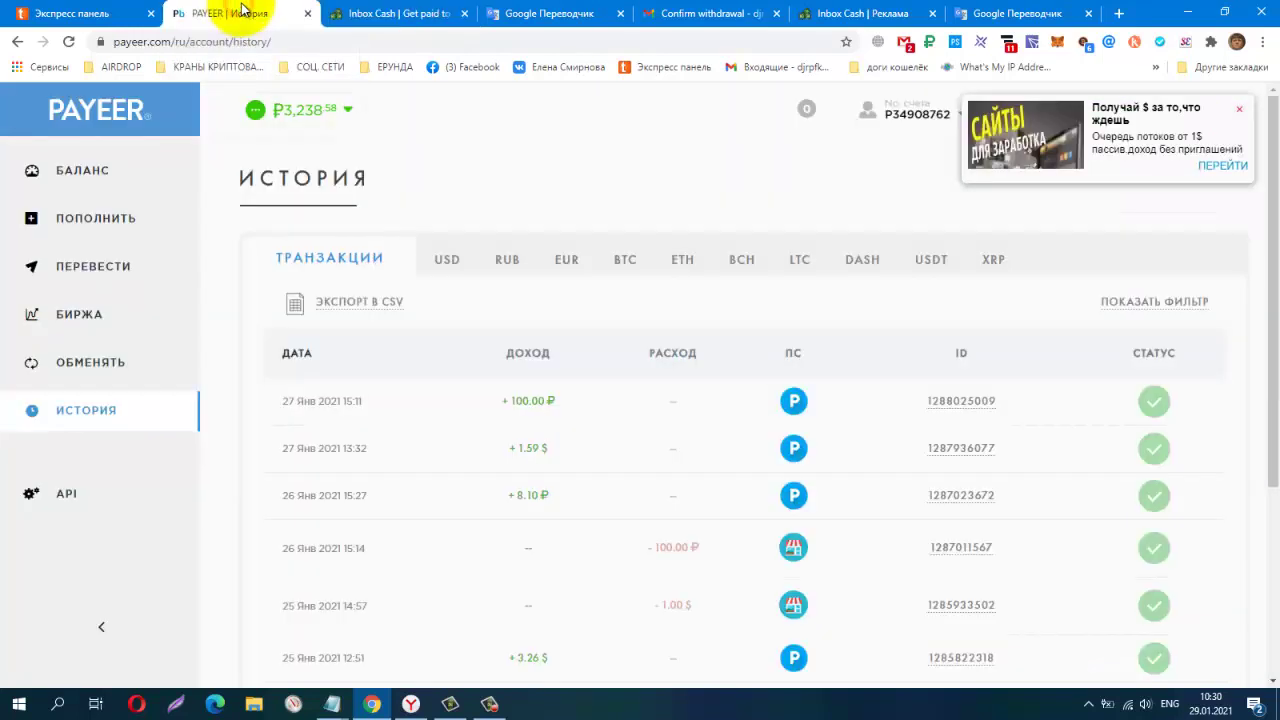
right_click(478, 131)
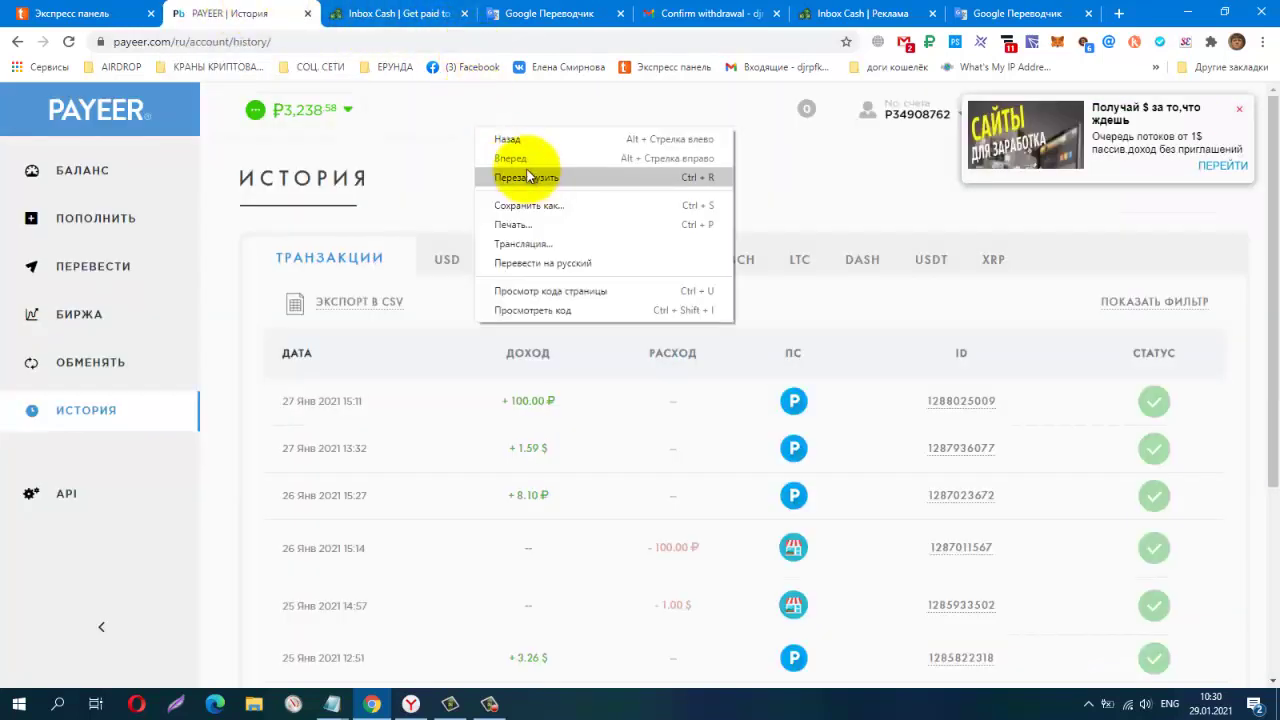
click(524, 177)
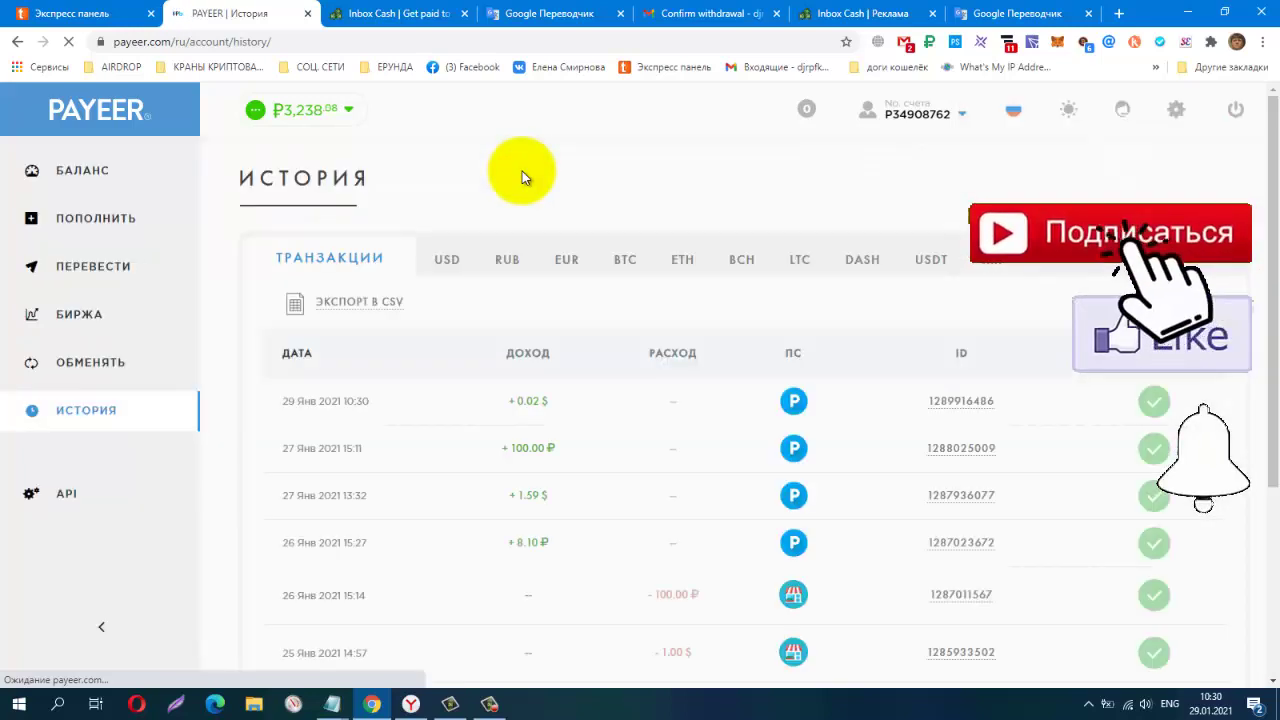
click(968, 401)
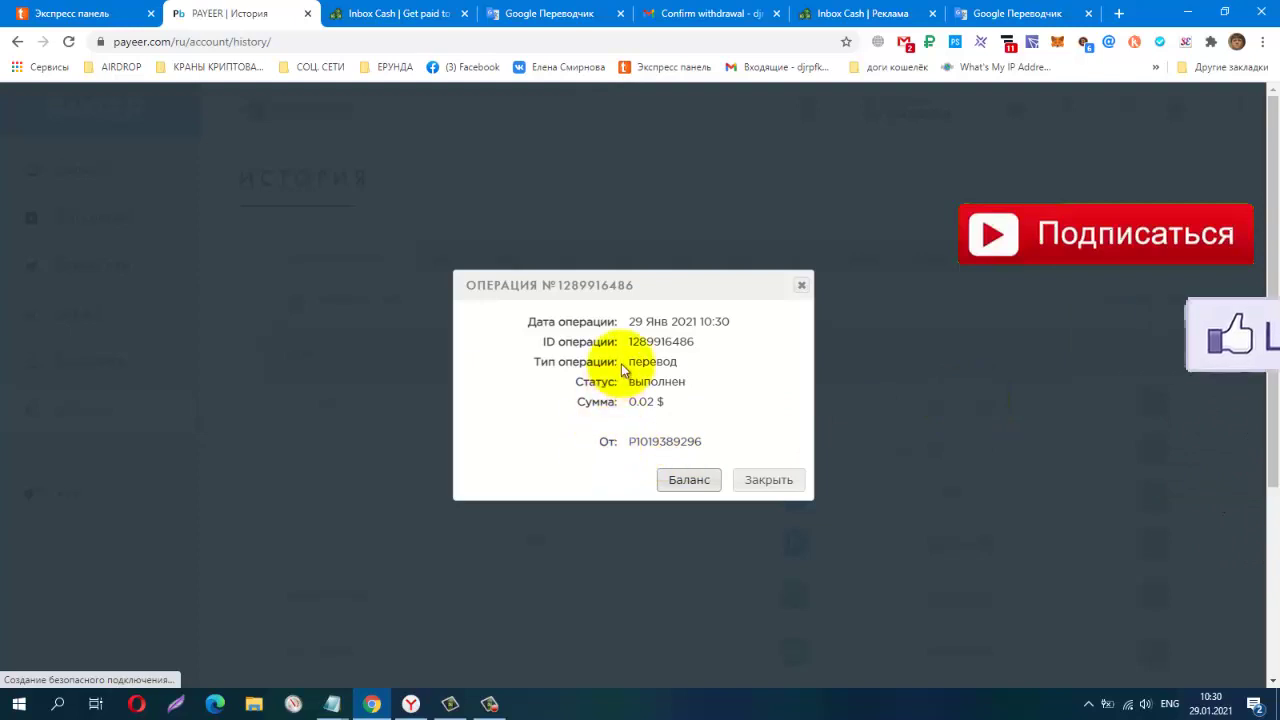
drag(624, 401, 686, 413)
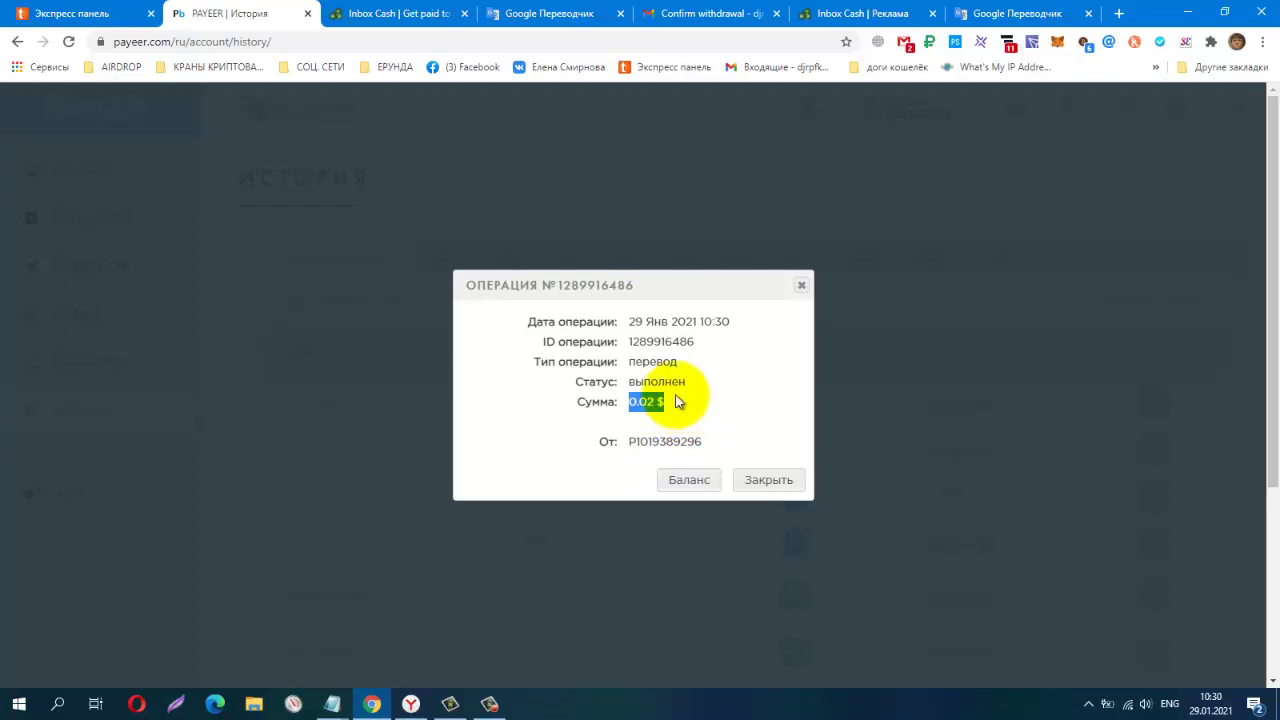
click(410, 14)
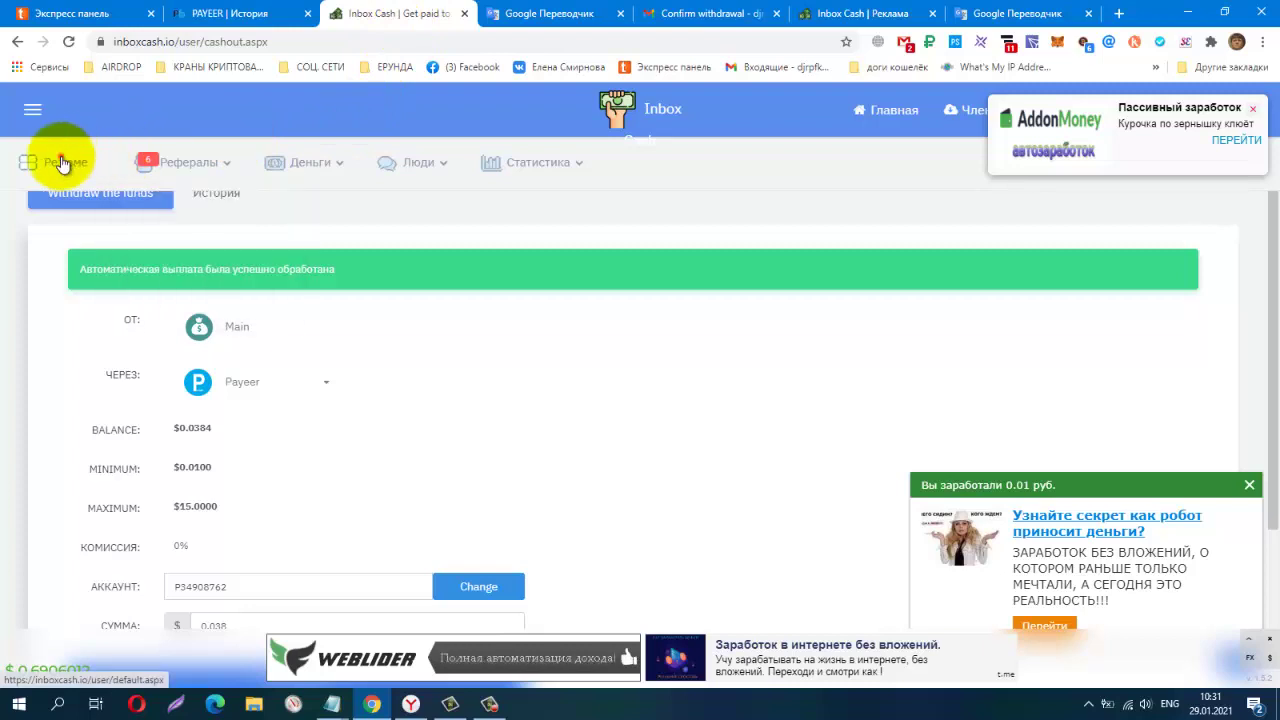
Review the withdrawal history listing the completed 29.01.2021 $0.0300 Payeer payout, with Main at $0.0084
click(62, 162)
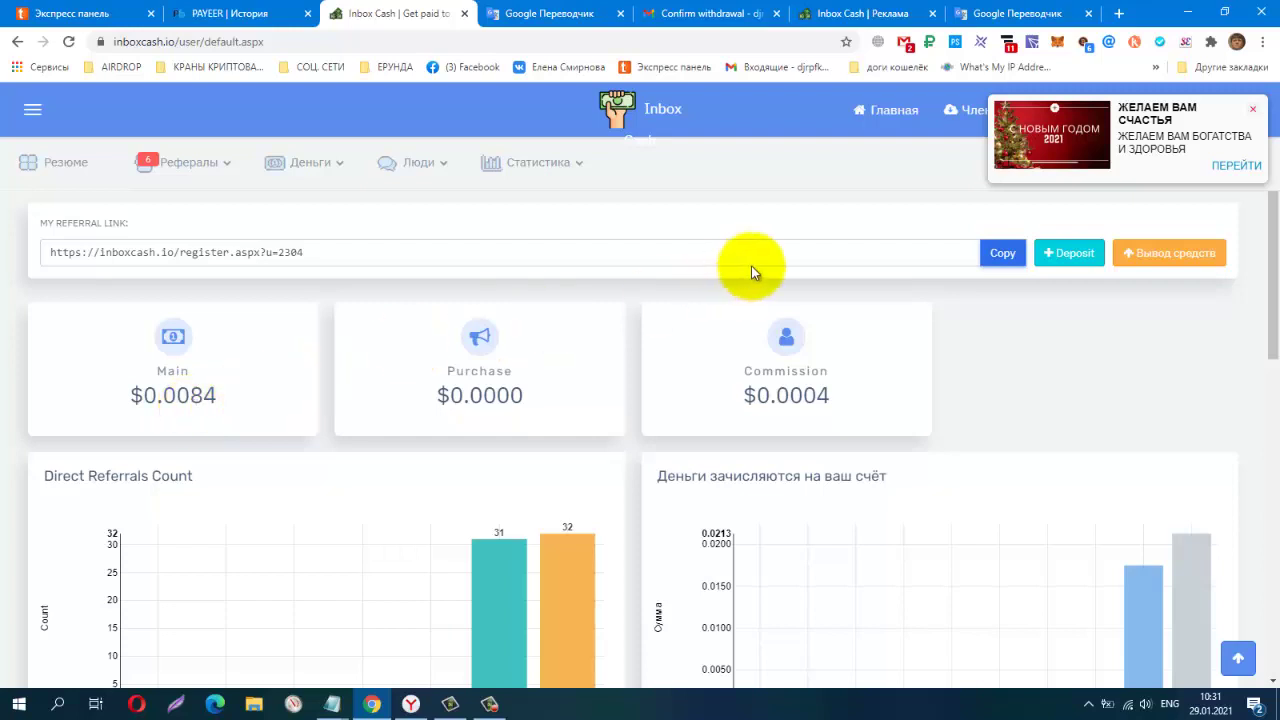
click(1257, 105)
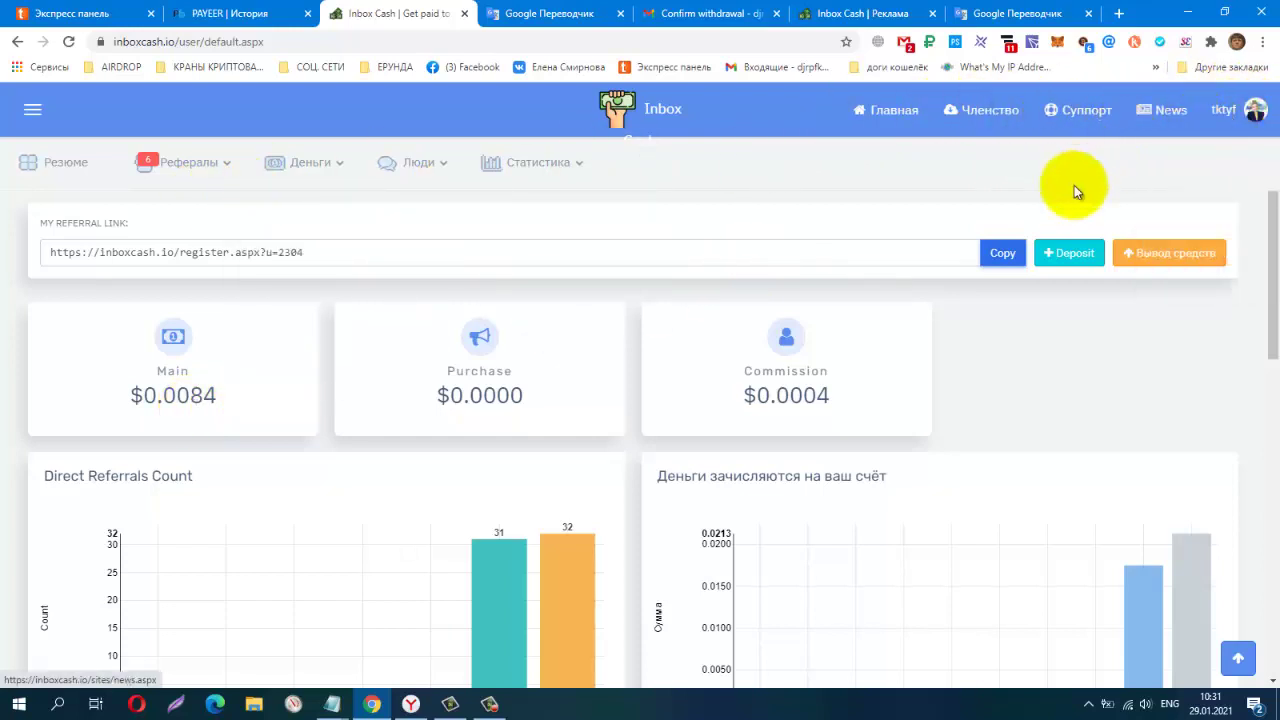
click(1136, 254)
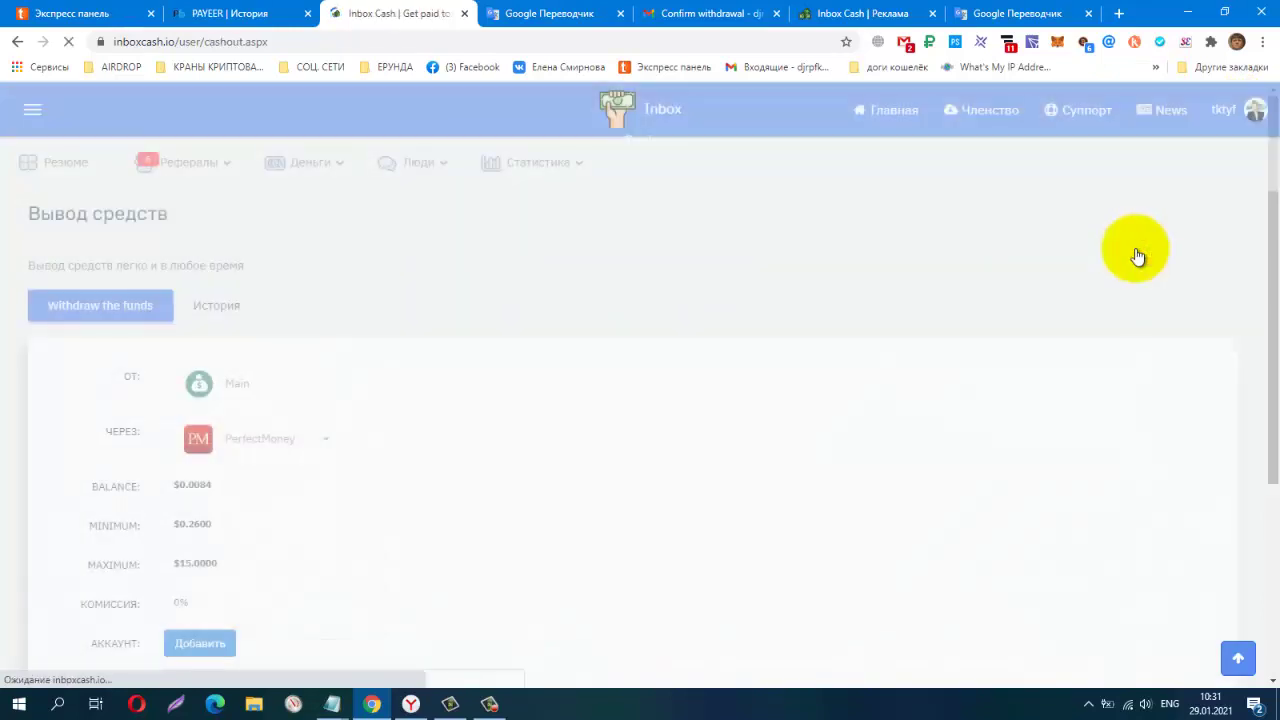
click(222, 314)
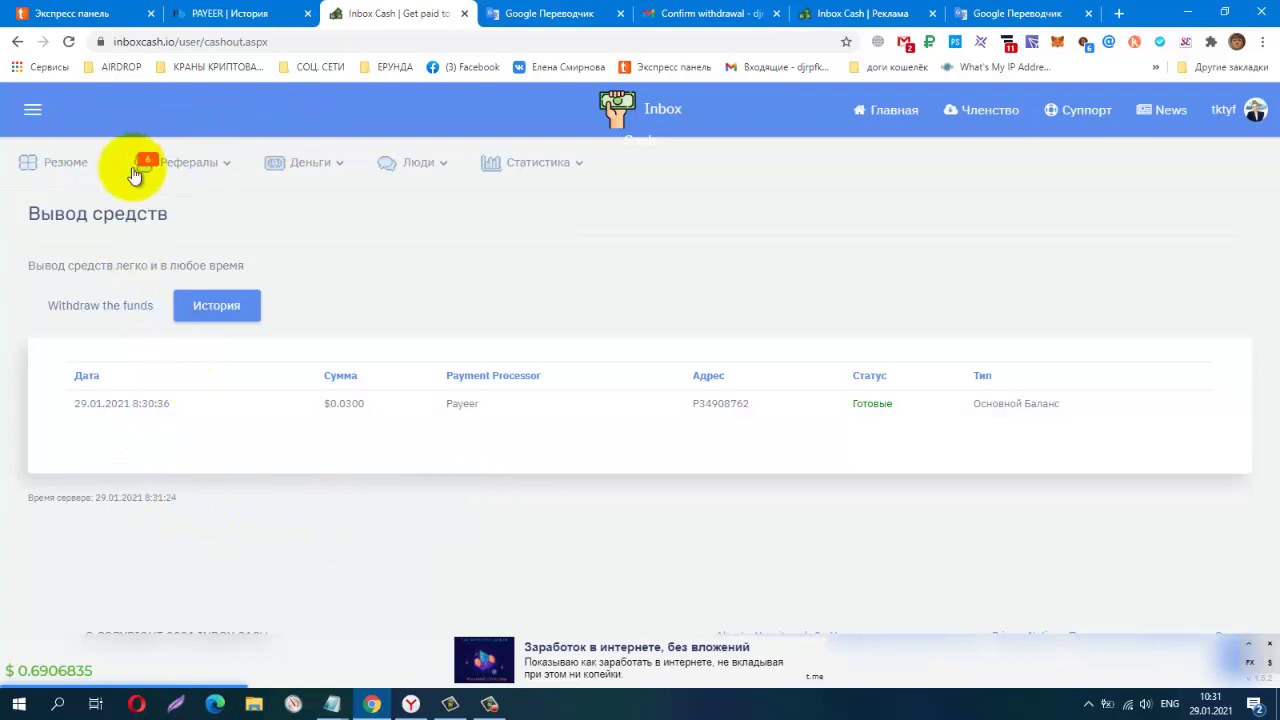
click(52, 166)
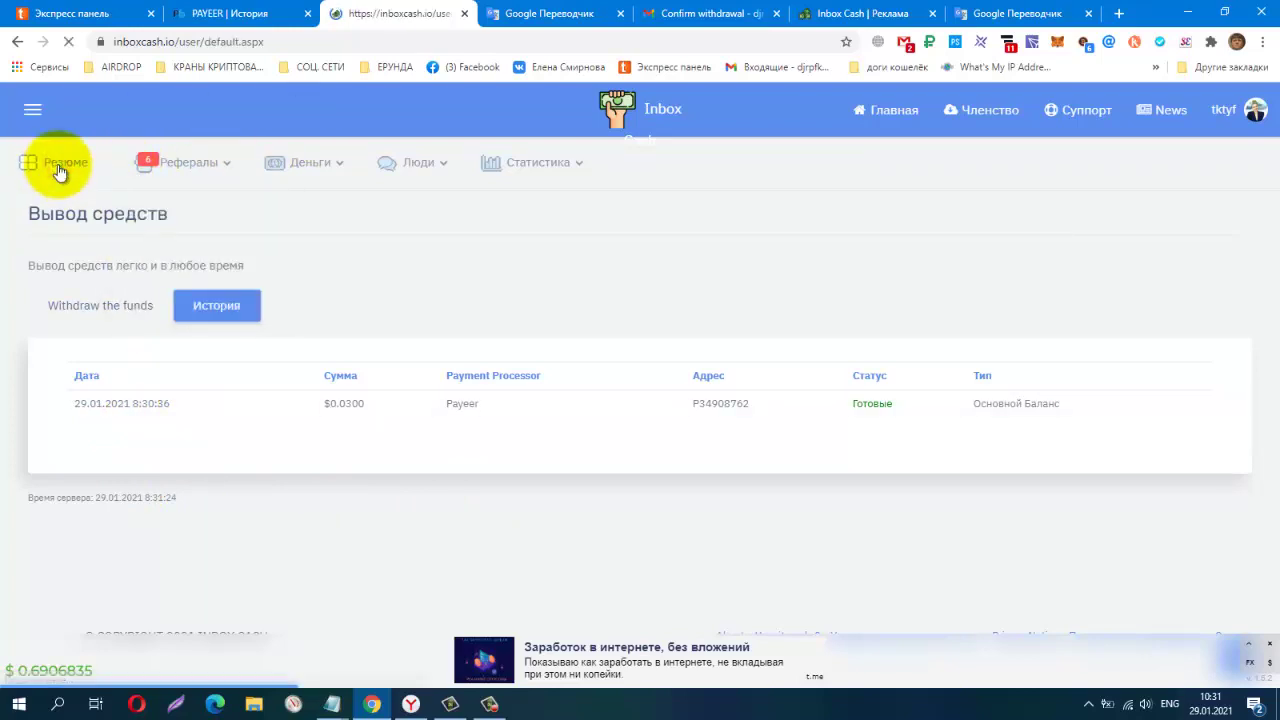